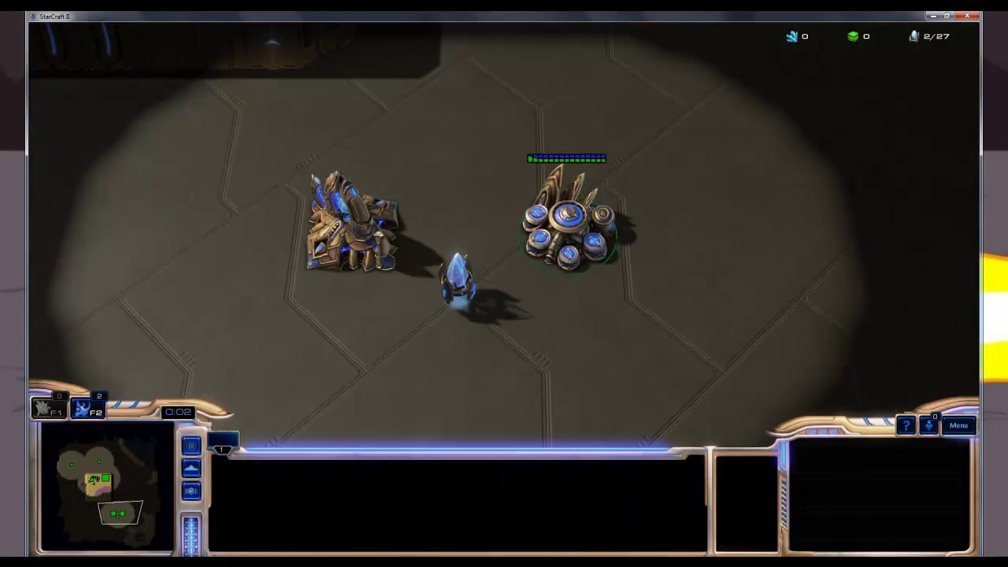
Step: Start the Warp Gate research at the Cybernetics Core
click(568, 225)
click(808, 527)
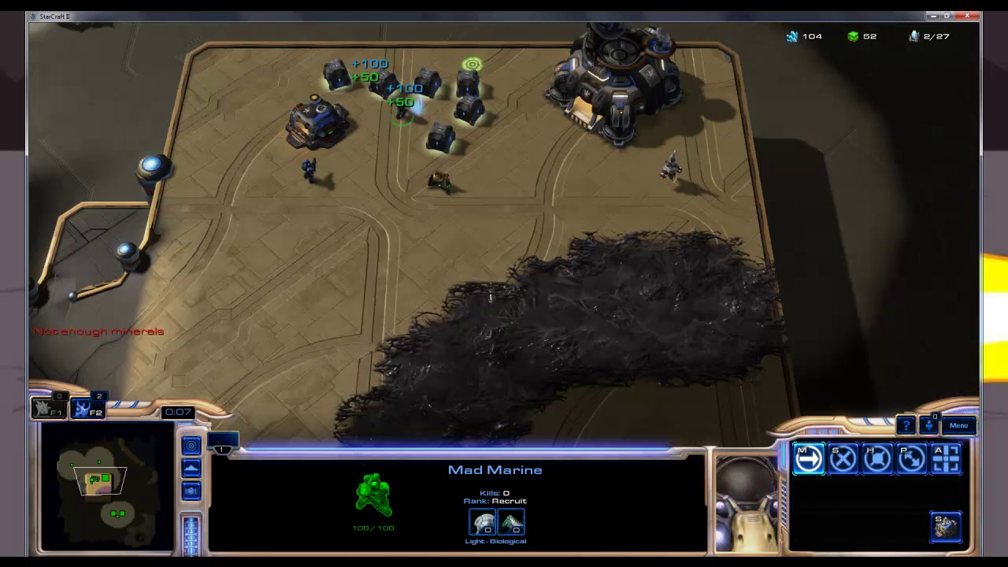
click(116, 512)
click(660, 236)
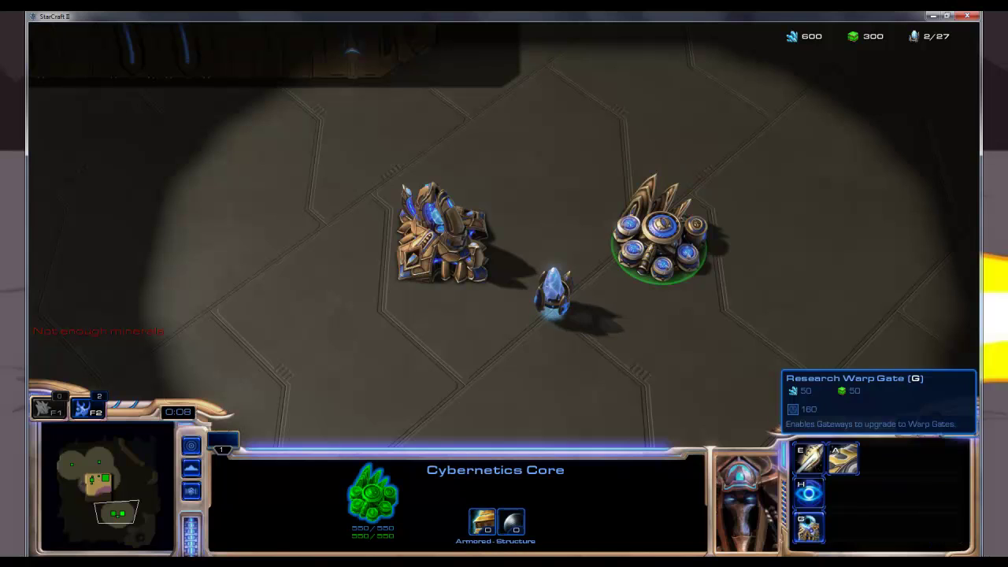
click(808, 527)
Step: Enter the cheat fastbuild in the game chat to toggle fast building
key(Return)
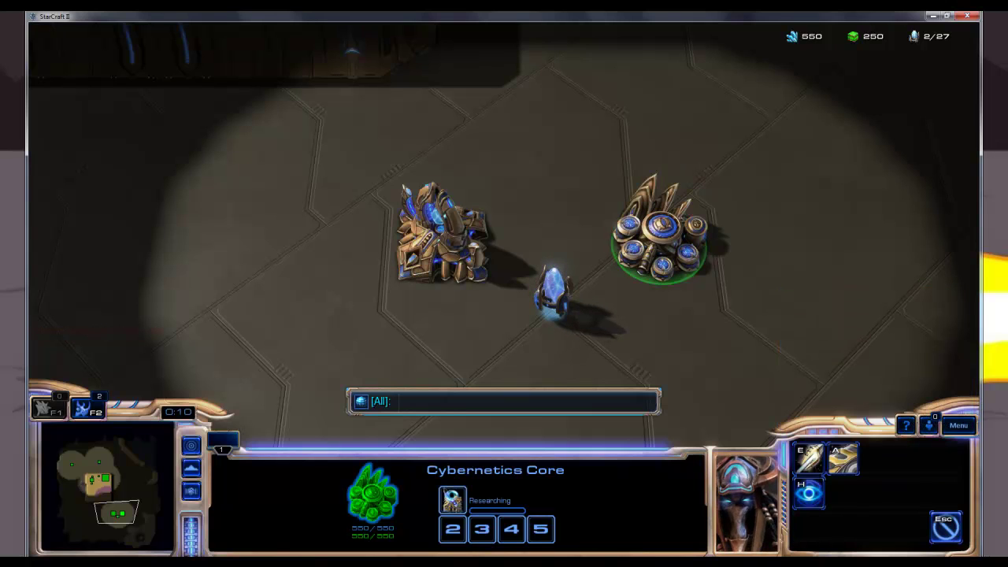
text(fasa)
key(BackSpace)
key(BackSpace)
key(BackSpace)
key(BackSpace)
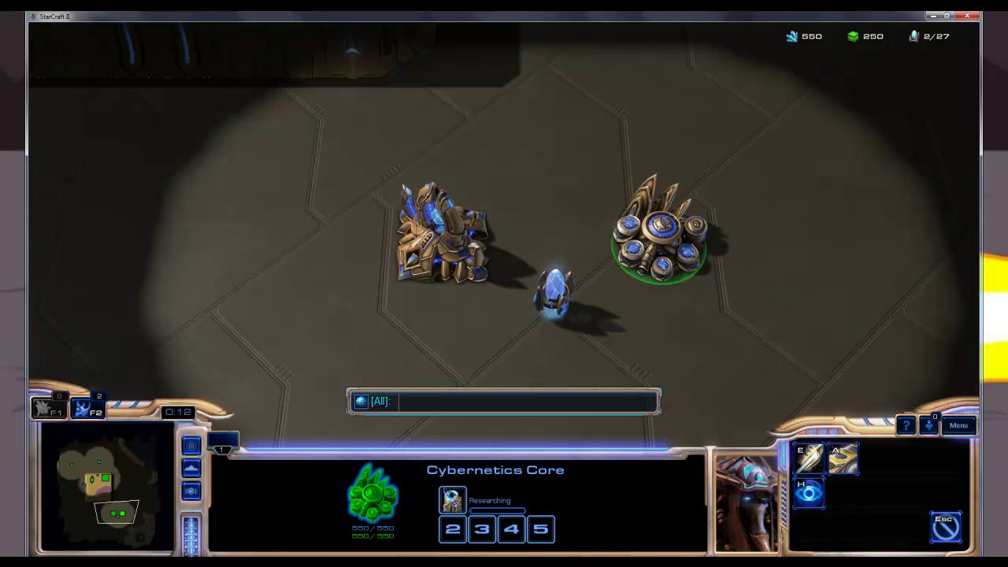
text(fastbuild)
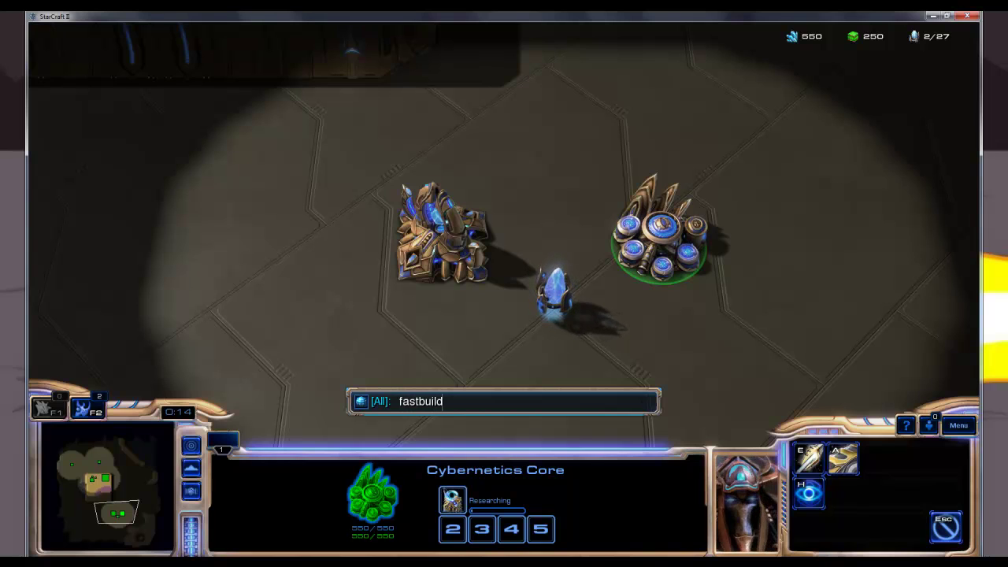
key(Return)
Step: Enter the cheat minerals in the game chat to add minerals
key(Return)
text(minerals)
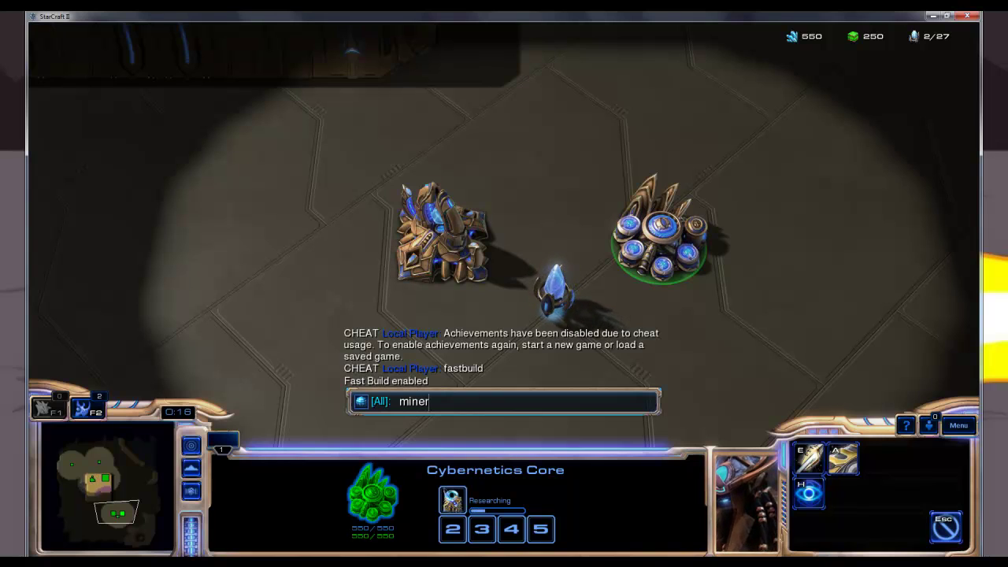
key(Return)
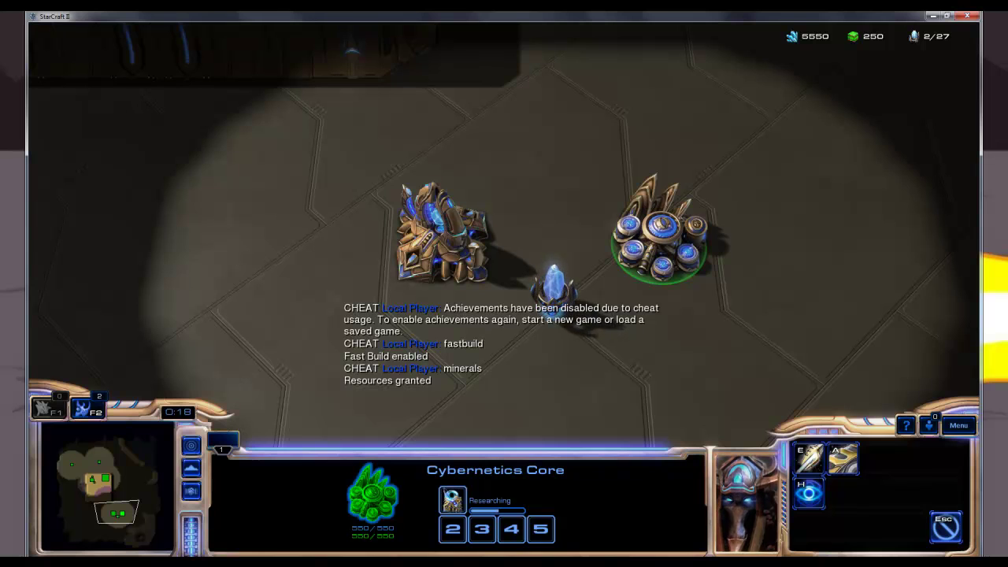
Step: Enter the cheat god in the game chat to toggle God Mode
drag(116, 512, 102, 485)
key(BackSpace)
key(Return)
text(gdo)
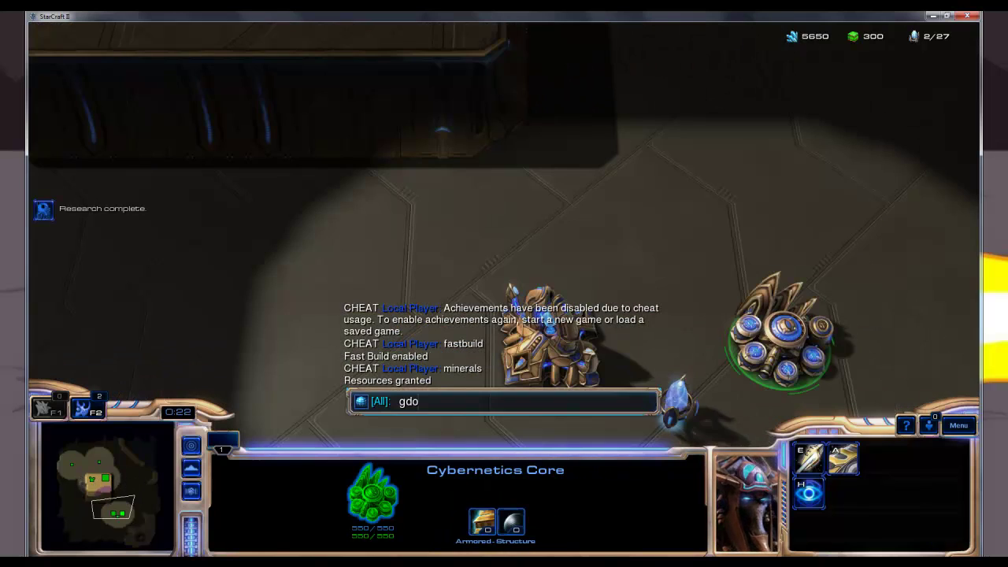
key(Return)
key(Return)
text(god)
key(Return)
Step: Select a Mad Marine on the raised platform and examine its Mad cannon weapon's details
key(Up)
key(Up)
click(425, 179)
mouse_move(511, 521)
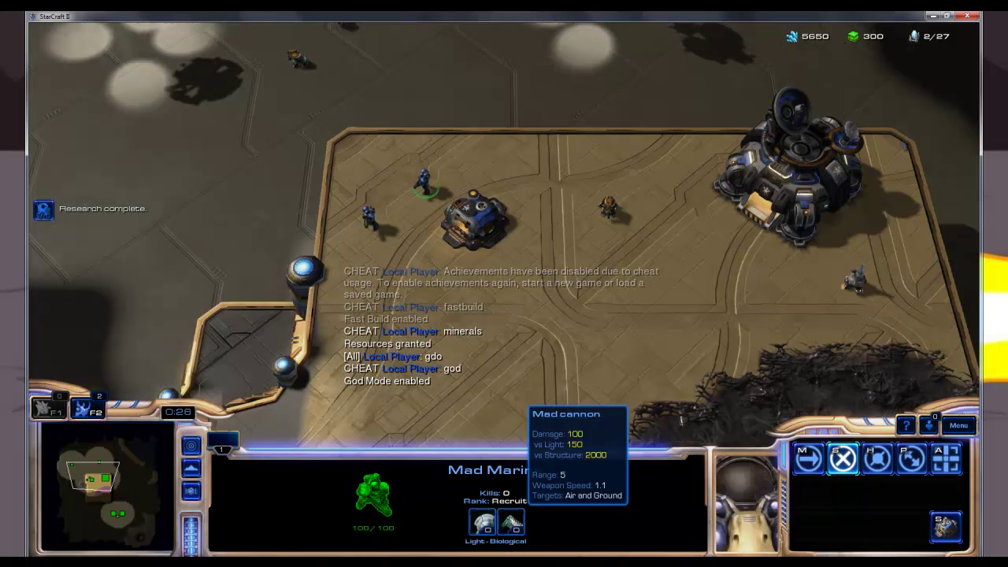
key(Up)
key(Down)
key(Left)
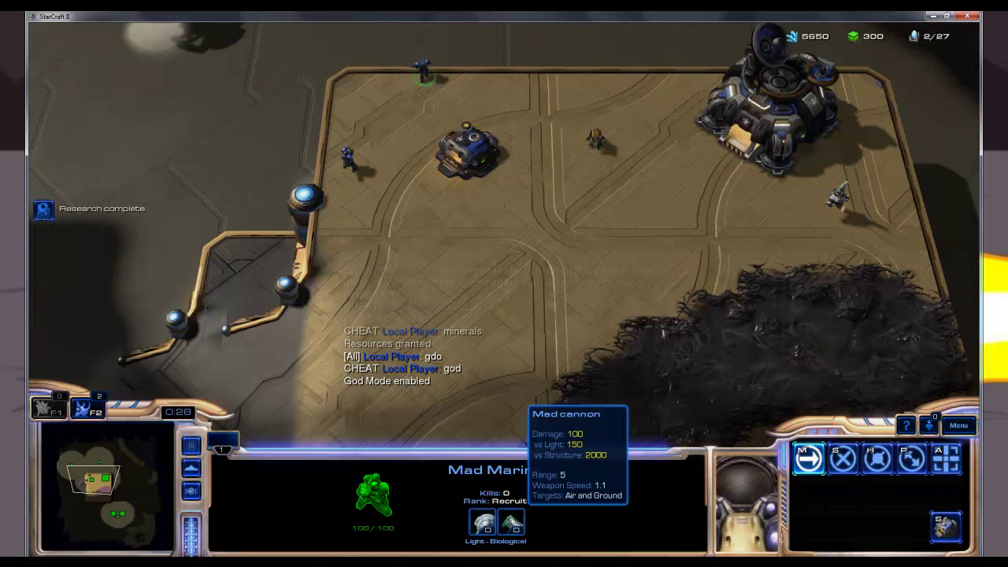
key(Up)
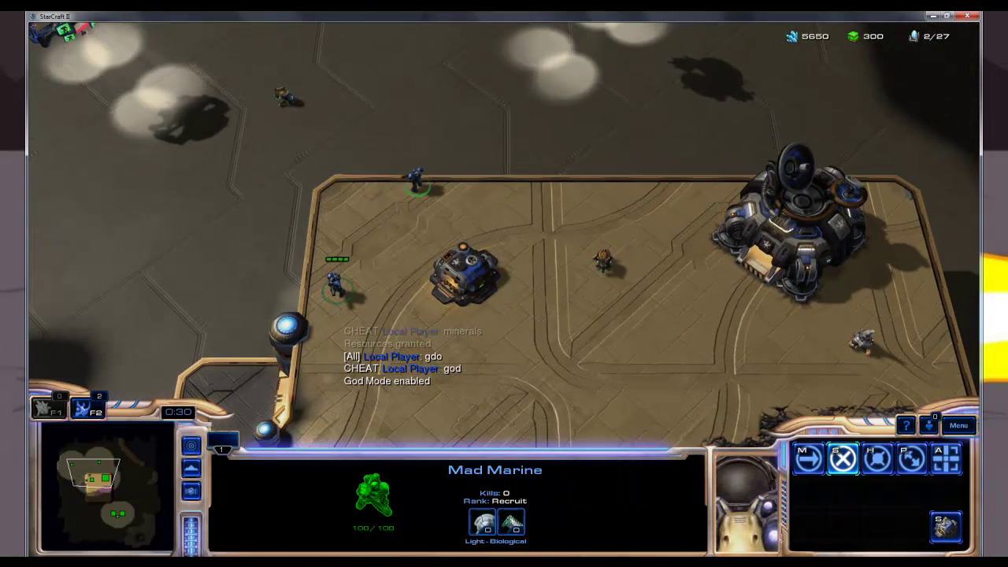
Step: Order the selected Mad Marine to attack the marine beside the small Terran building, and send it toward the ramp
key(a)
click(338, 282)
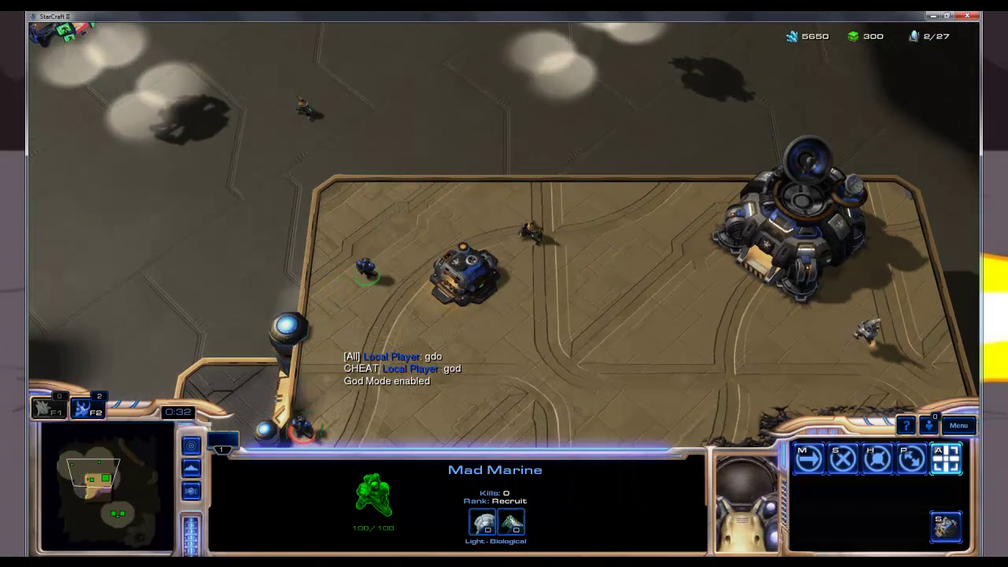
key(Down)
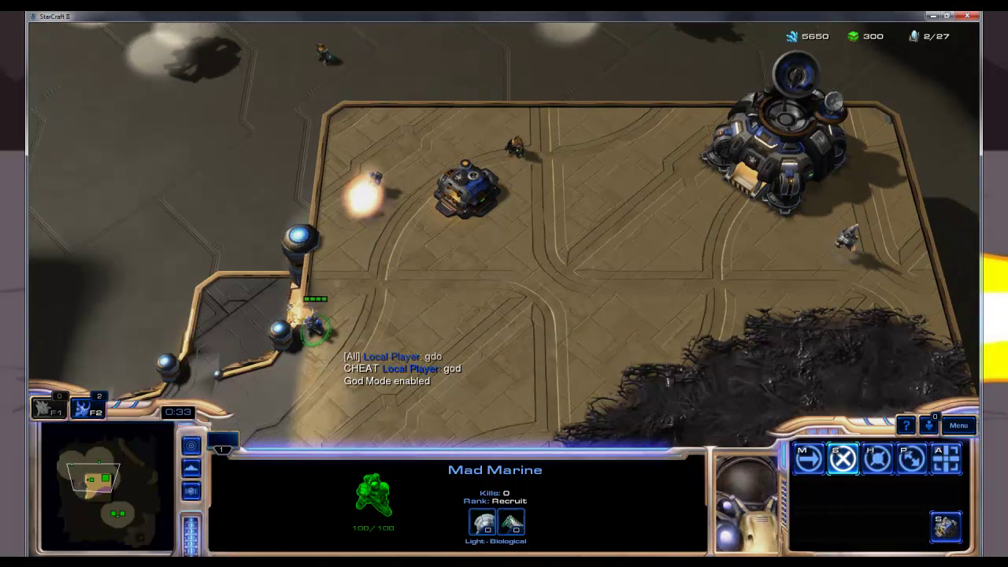
right_click(243, 375)
Step: Transform the Gateway beside the Pylon into a Warp Gate
drag(294, 286, 408, 189)
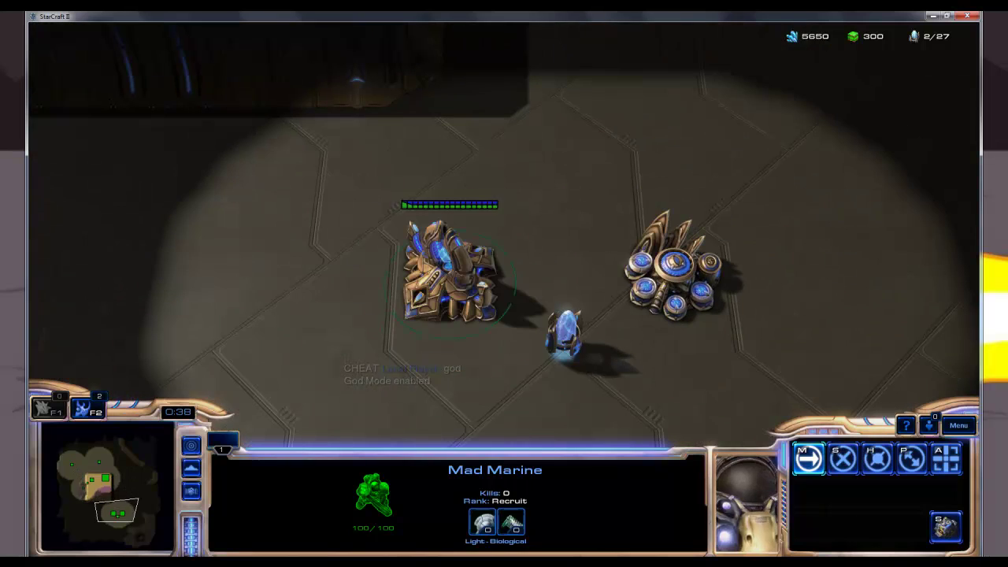
click(449, 270)
click(808, 527)
Step: Switch off both cheats by entering fastbuild and god again in the game chat
key(Return)
text(fastbuild)
key(Return)
key(Return)
text(god)
key(Return)
Step: Examine the Warp Gate's Mad marine cooldown and warp-in options, and the Cybernetics Core's commands
scroll(503, 236, up, 5)
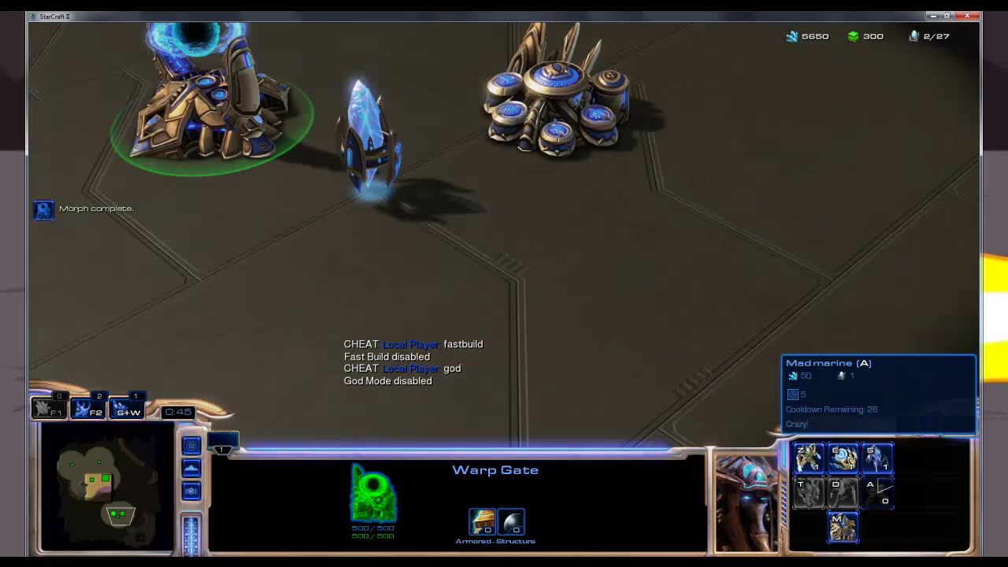
key(Left)
key(Up)
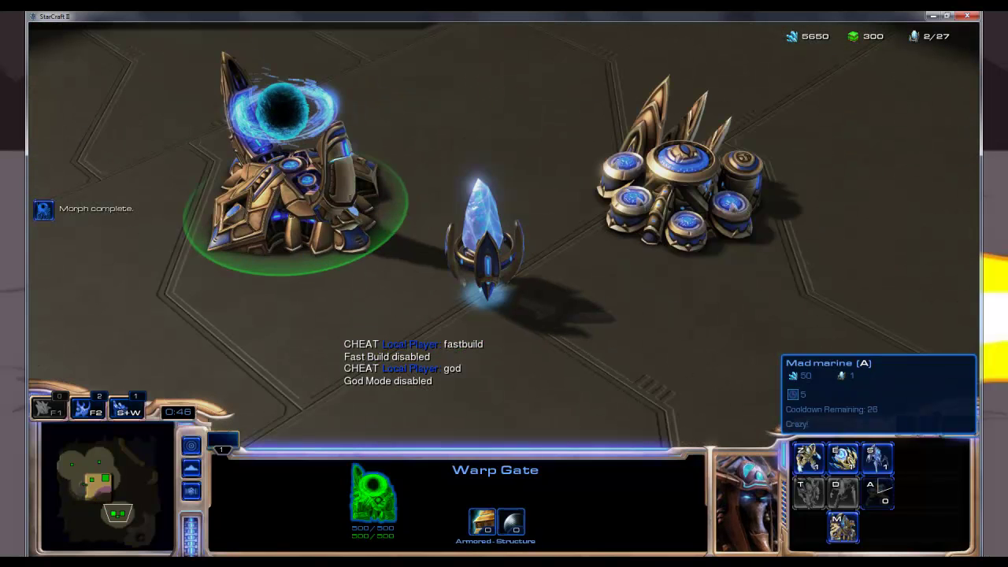
scroll(877, 493, down, 5)
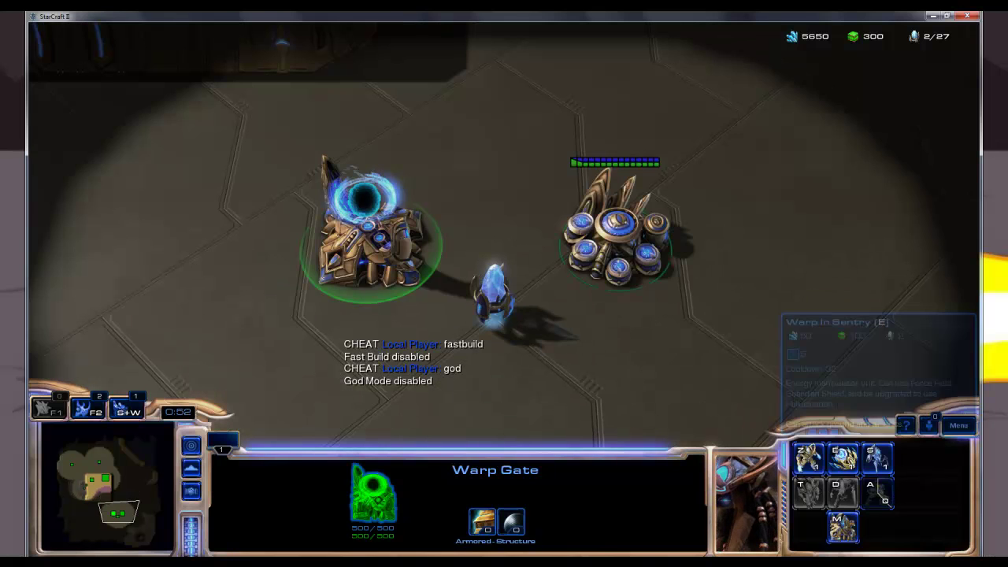
click(618, 241)
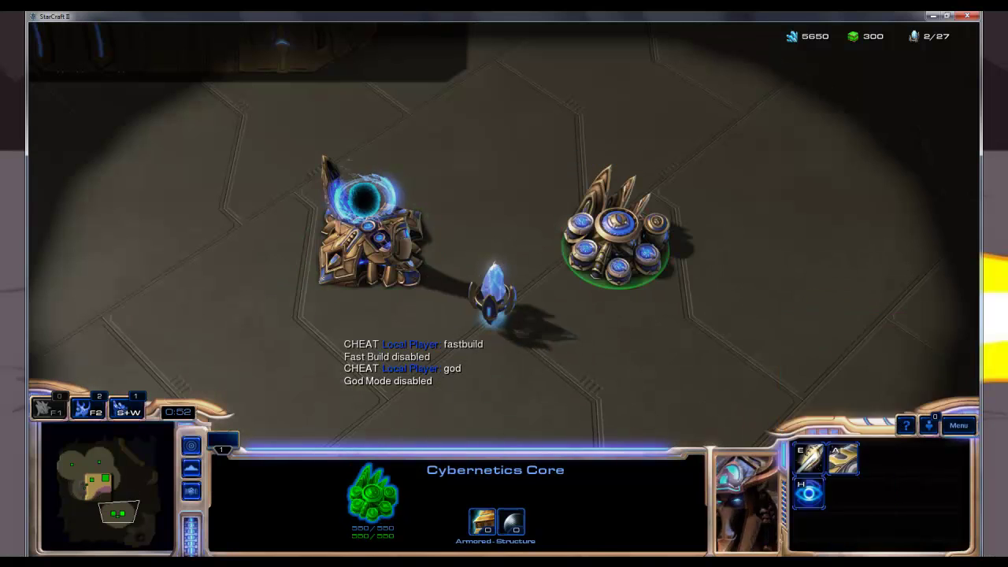
click(370, 240)
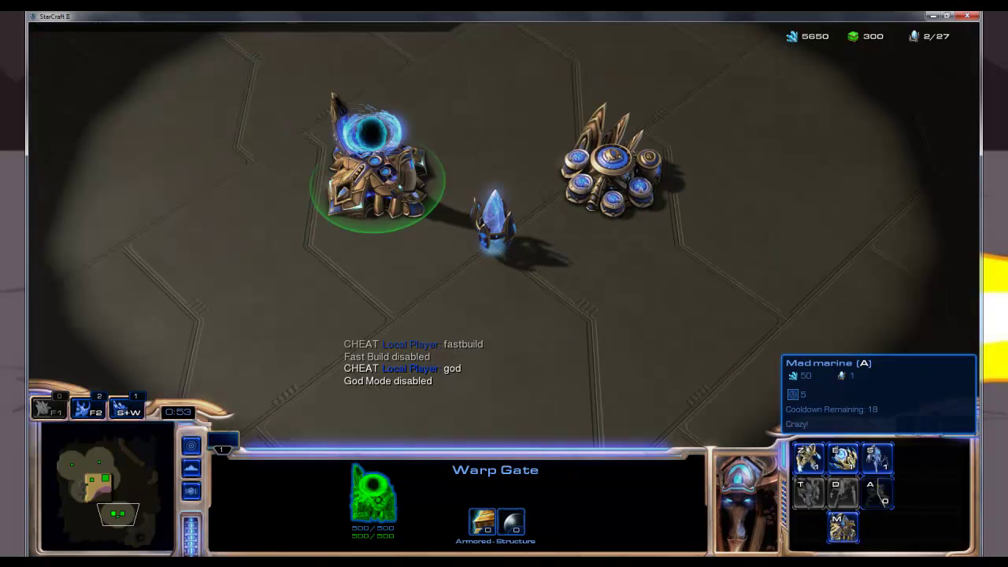
scroll(503, 236, up, 2)
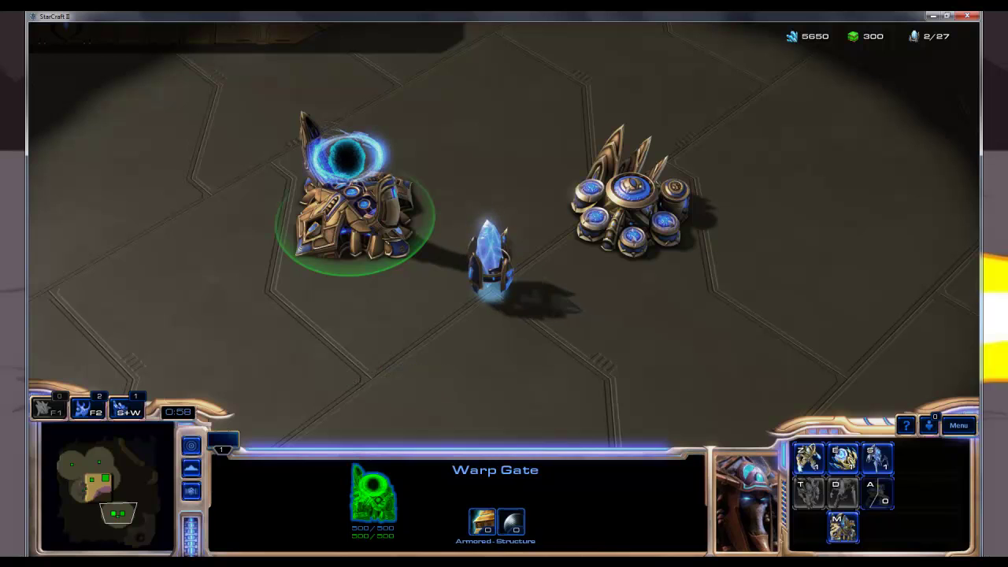
key(Up)
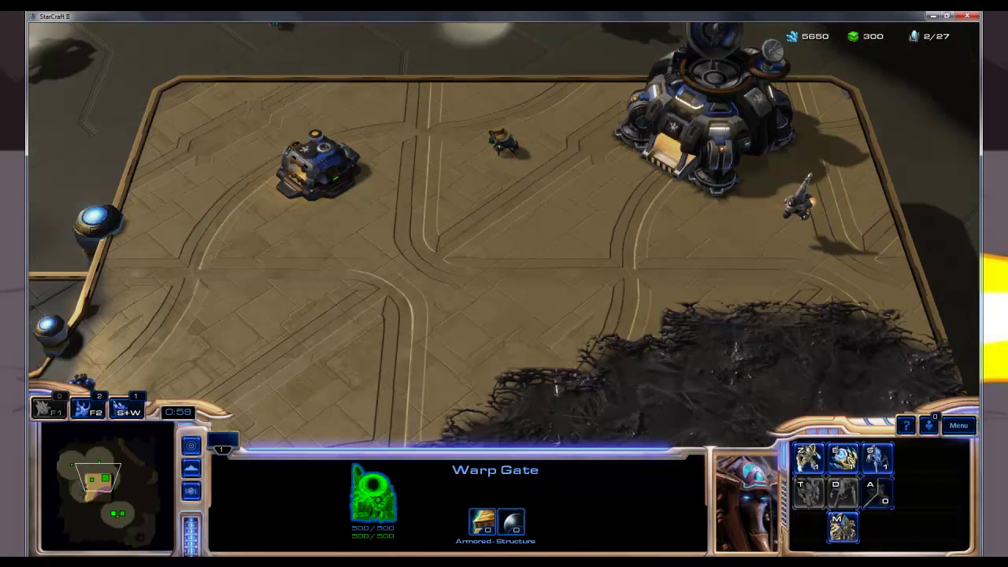
key(Down)
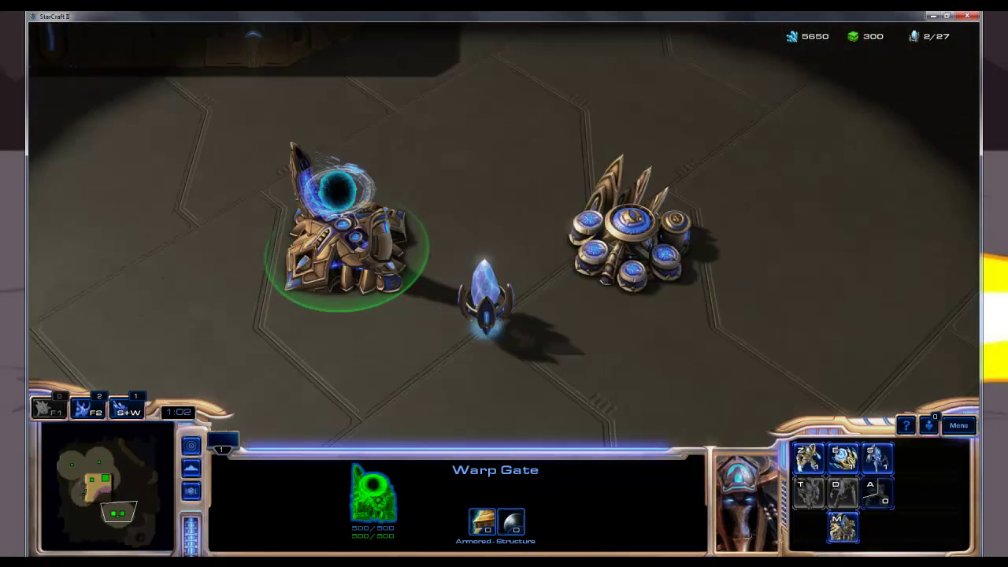
key(Up)
key(Left)
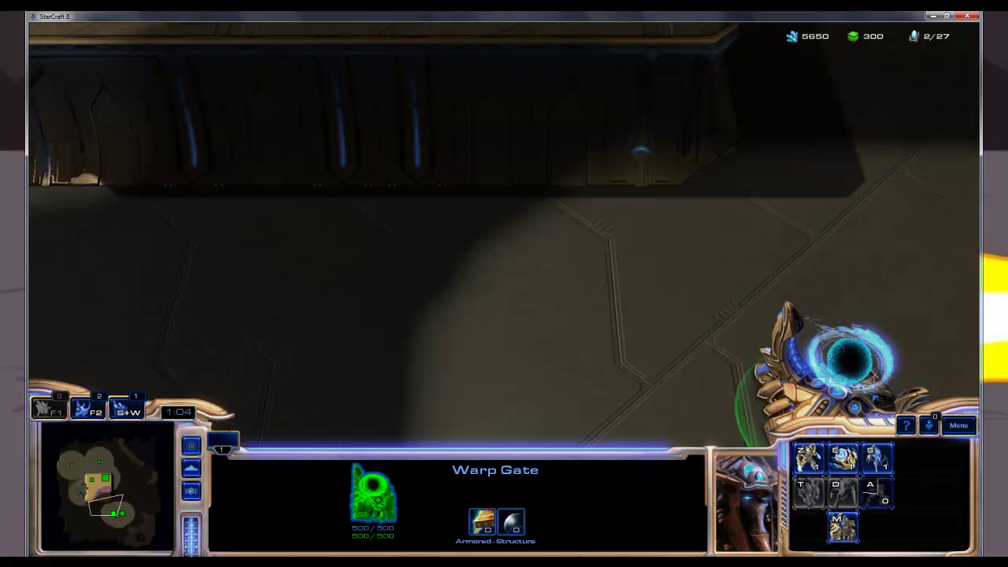
key(Up)
key(Down)
key(Right)
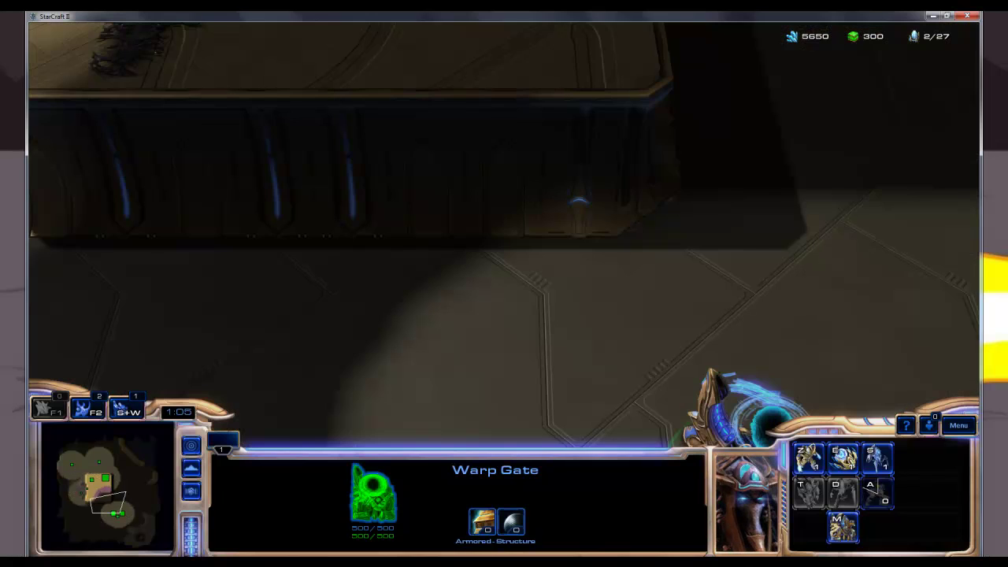
key(Right)
key(Up)
key(Down)
Step: Warp in one Mad marine from the Warp Gate in front of the Cybernetics Core, and order it to move a short distance
scroll(504, 228, up, 3)
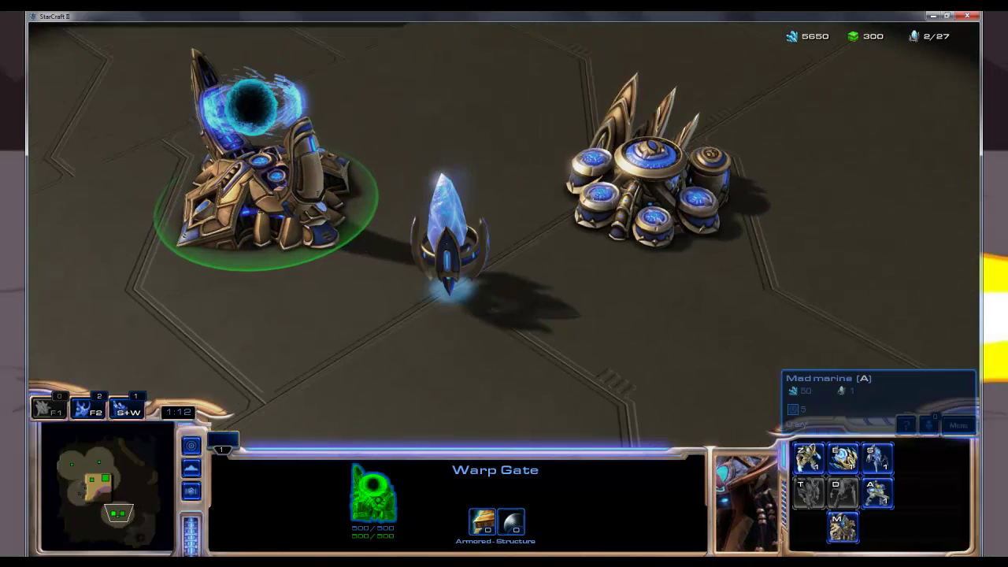
click(842, 528)
click(616, 285)
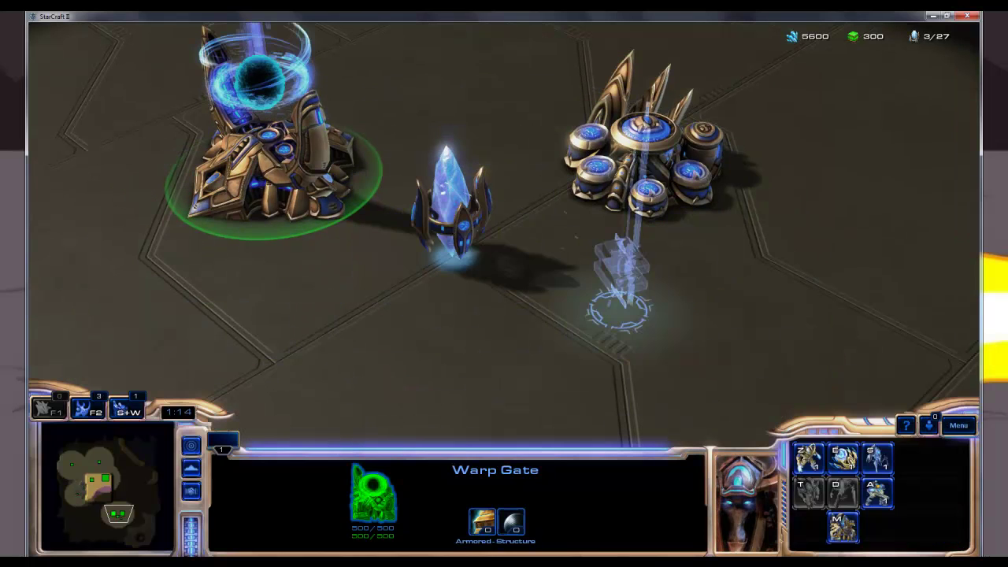
scroll(504, 221, down, 2)
scroll(504, 220, up, 2)
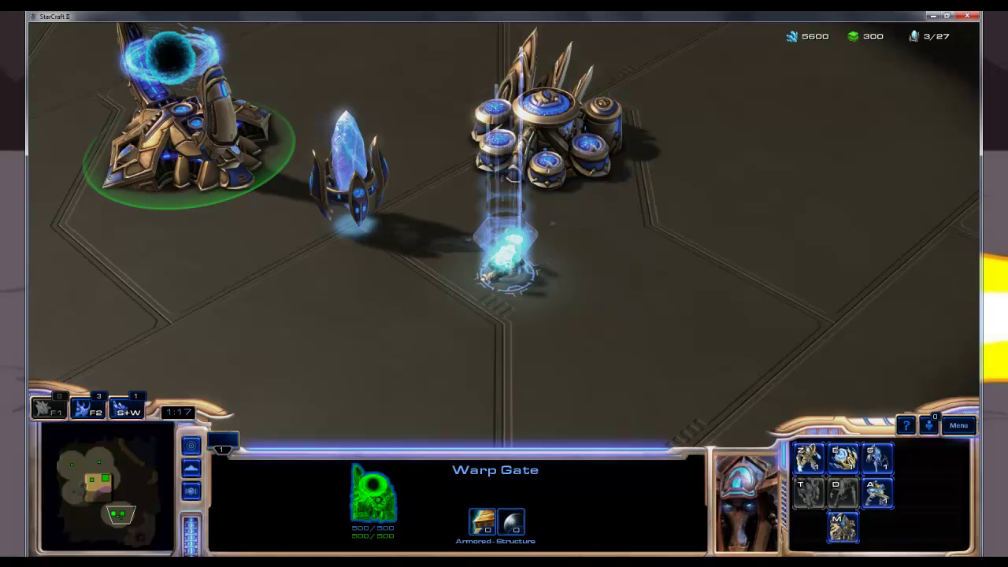
click(482, 230)
right_click(553, 263)
Step: Warp in 17 Mad marines from the Warp Gate, spread all around the Pylon's power field
click(186, 130)
scroll(186, 130, down, 5)
click(844, 528)
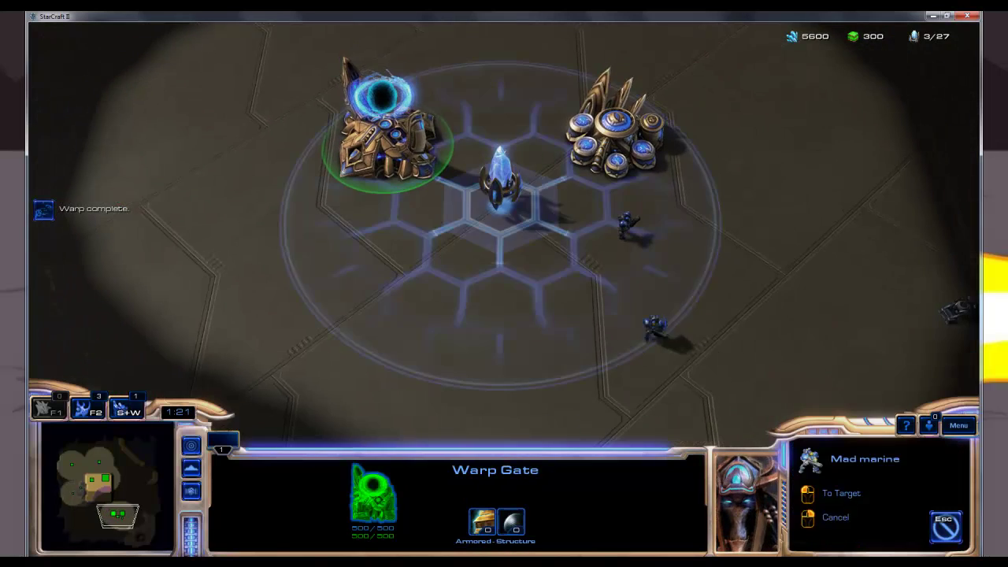
click(676, 292)
click(636, 331)
click(617, 264)
click(515, 265)
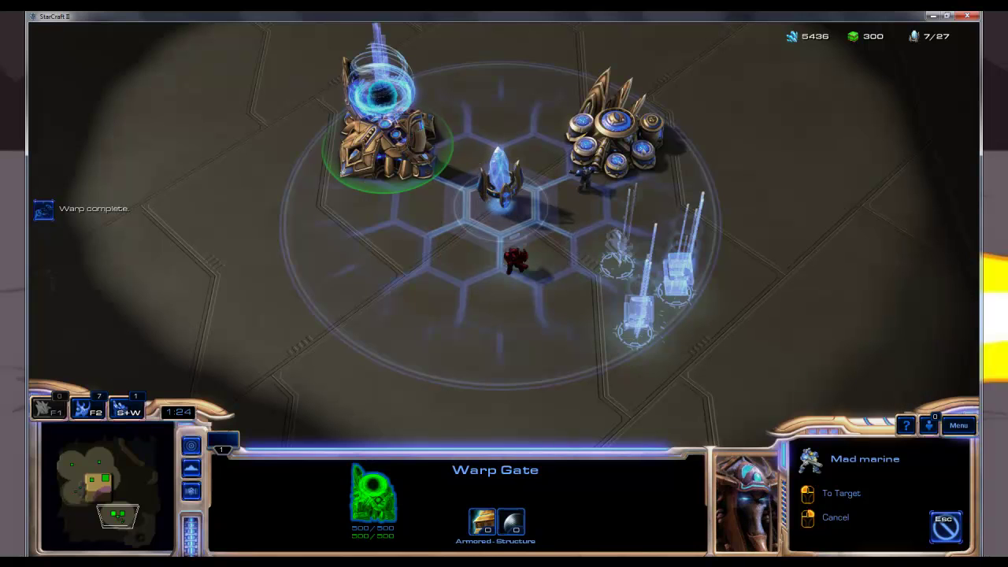
click(474, 322)
click(410, 286)
click(359, 264)
click(346, 231)
click(426, 226)
click(462, 154)
click(492, 105)
click(459, 81)
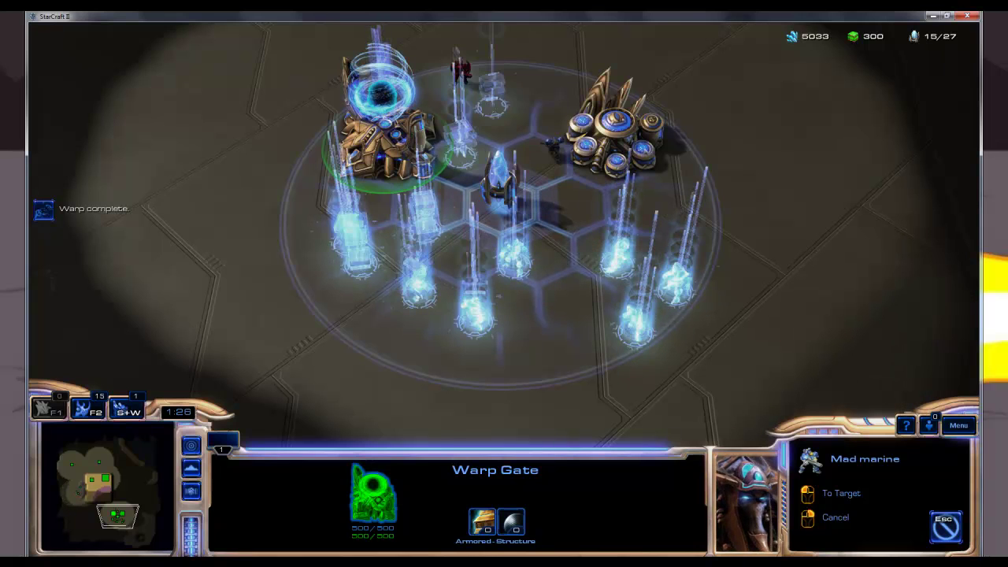
click(525, 82)
click(552, 102)
click(571, 178)
click(640, 200)
click(674, 205)
right_click(724, 236)
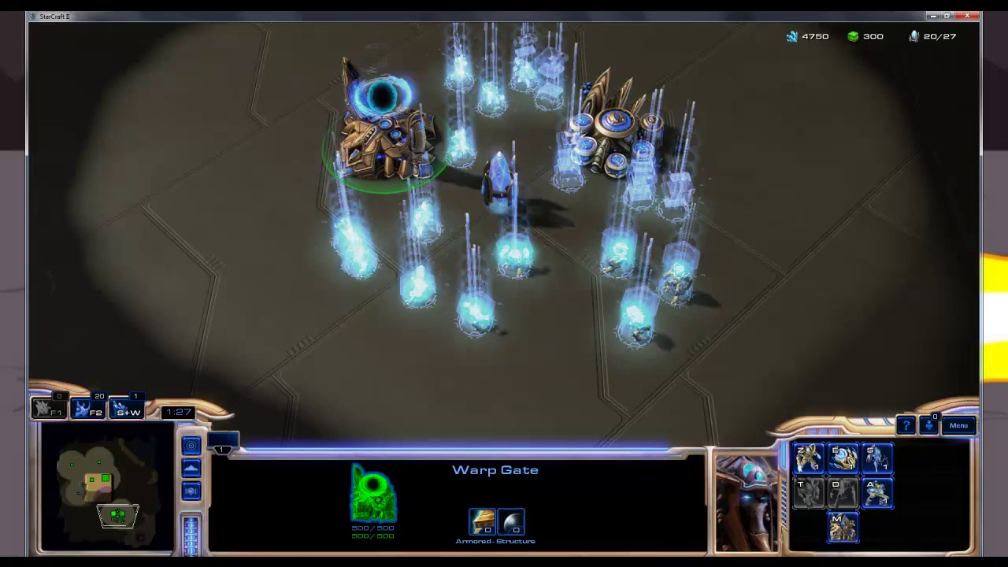
Step: Warp in seven more Mad marines within the Pylon's power field to use up the remaining supply
scroll(710, 290, up, 2)
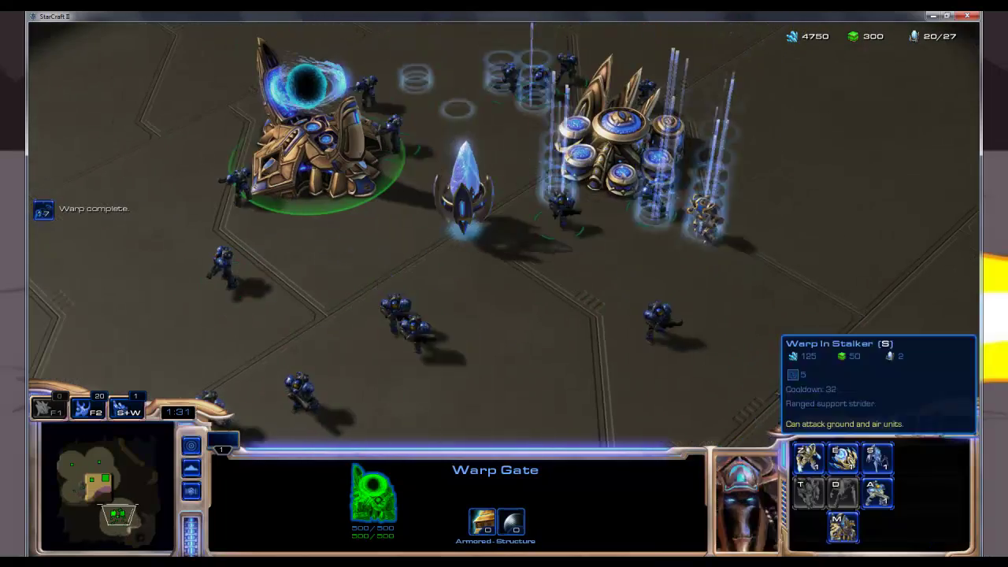
click(842, 526)
click(657, 250)
click(456, 300)
click(359, 271)
click(281, 315)
click(472, 145)
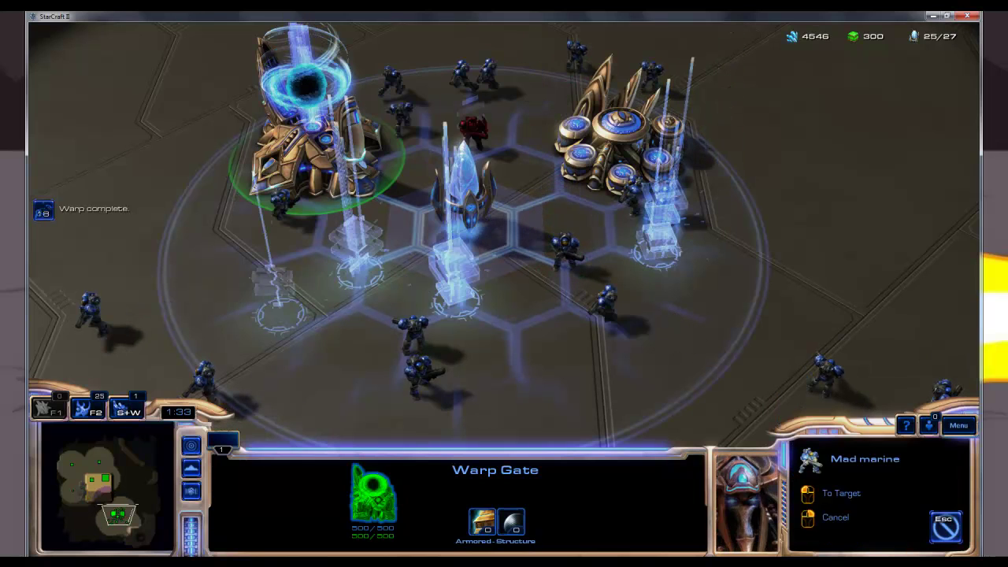
click(472, 144)
click(499, 102)
click(548, 315)
click(639, 353)
click(527, 360)
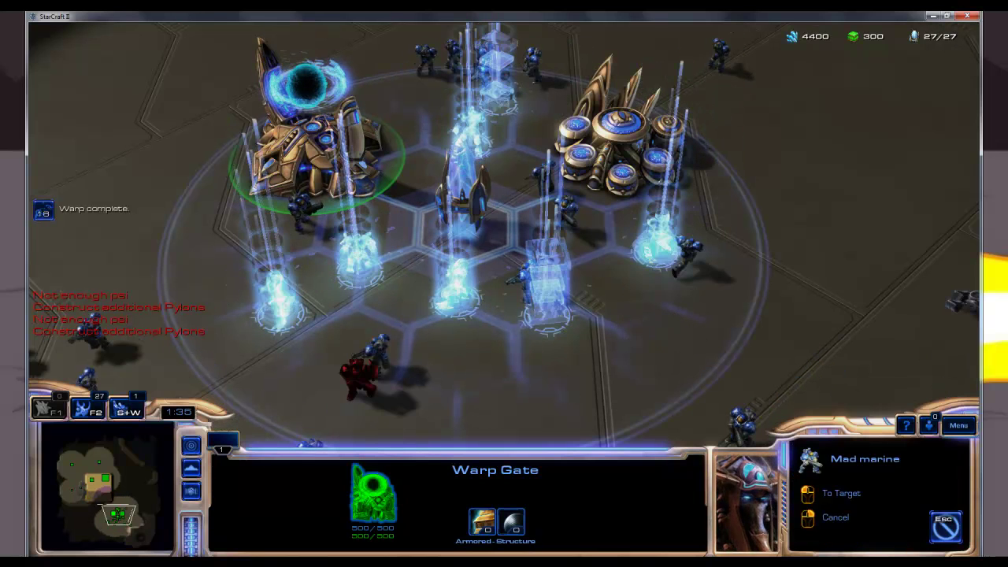
right_click(250, 335)
scroll(477, 204, down, 3)
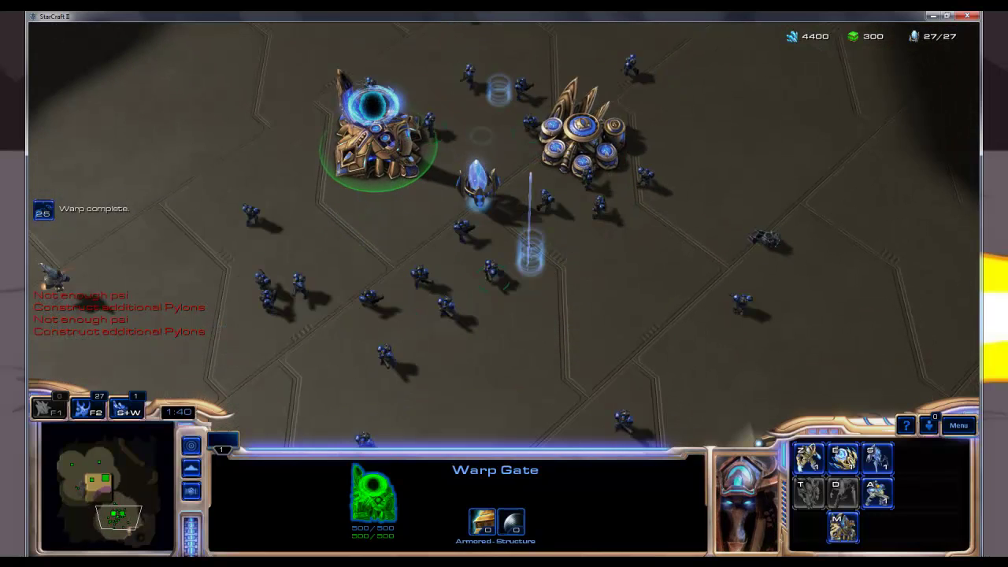
Step: Select all army units and move the Mad marines around the Pylon, Warp Gate and Cybernetics Core
key(F2)
right_click(382, 299)
right_click(409, 348)
right_click(272, 226)
right_click(439, 98)
right_click(329, 380)
right_click(290, 118)
right_click(542, 83)
Step: Order the Mad marines to attack the Pylon and the Cybernetics Core, and regroup them at the Pylon's location
key(a)
click(476, 209)
key(a)
click(583, 158)
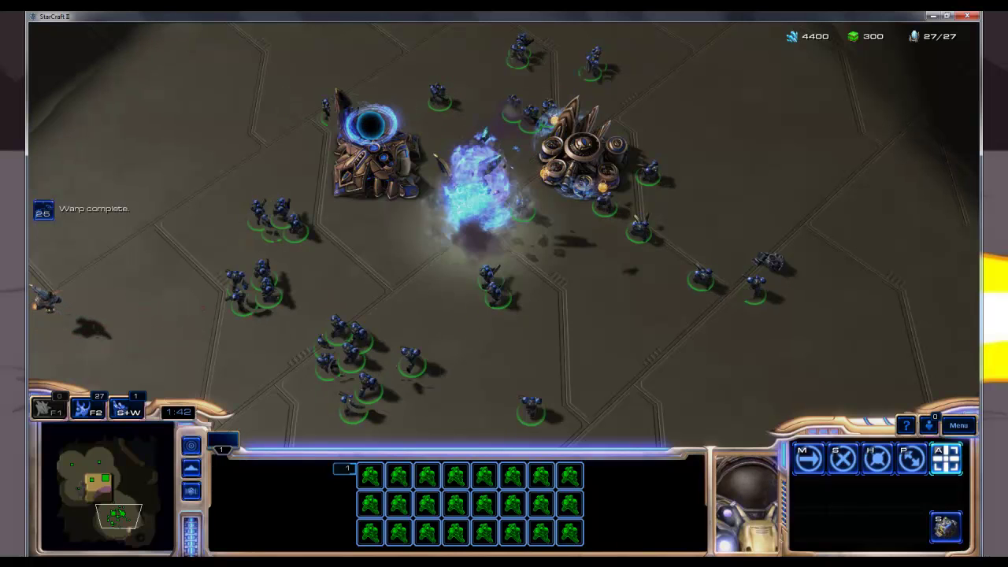
key(s)
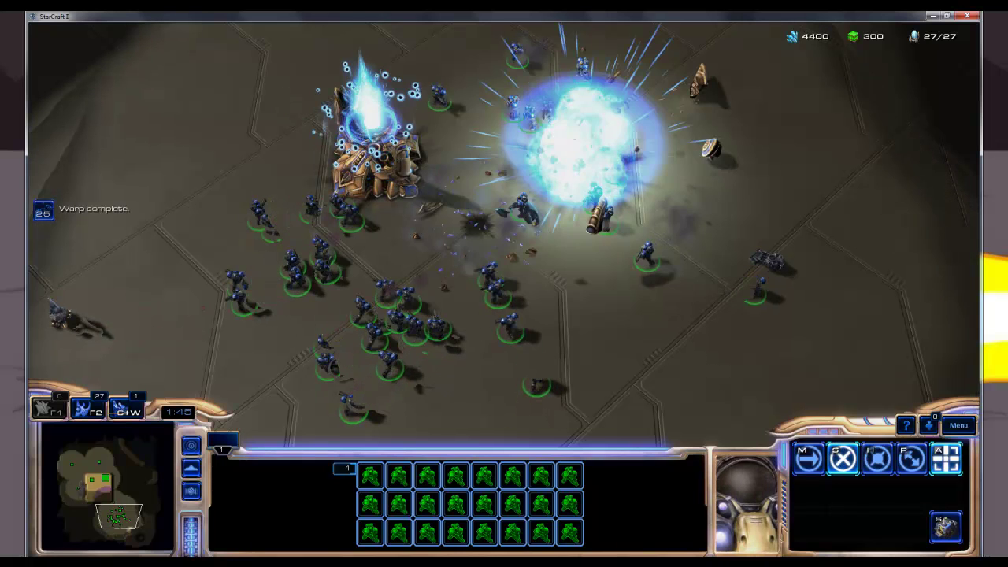
right_click(465, 205)
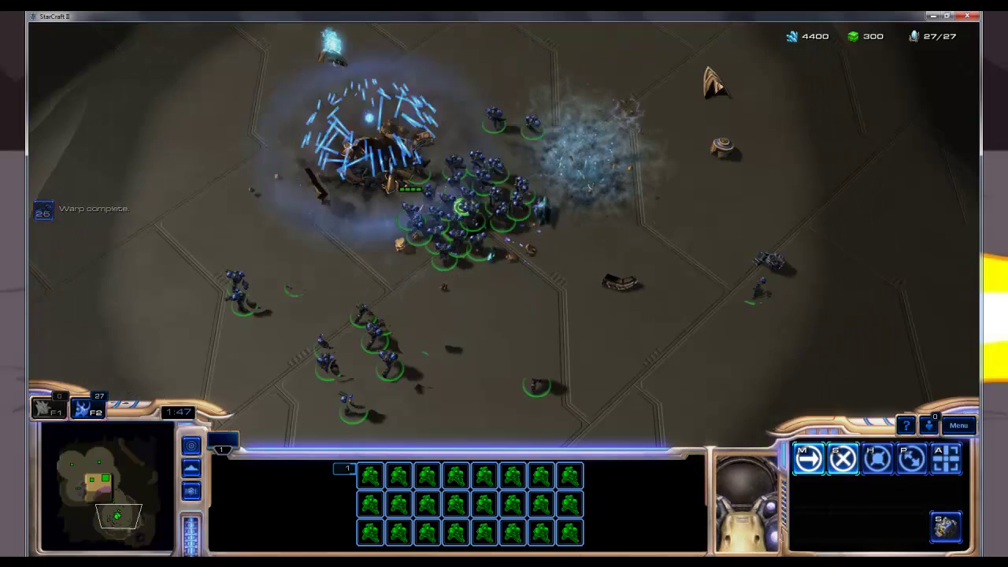
Step: Move the Mad marines west of the Warp Gate and order them to attack the flying unit there
right_click(242, 226)
right_click(118, 237)
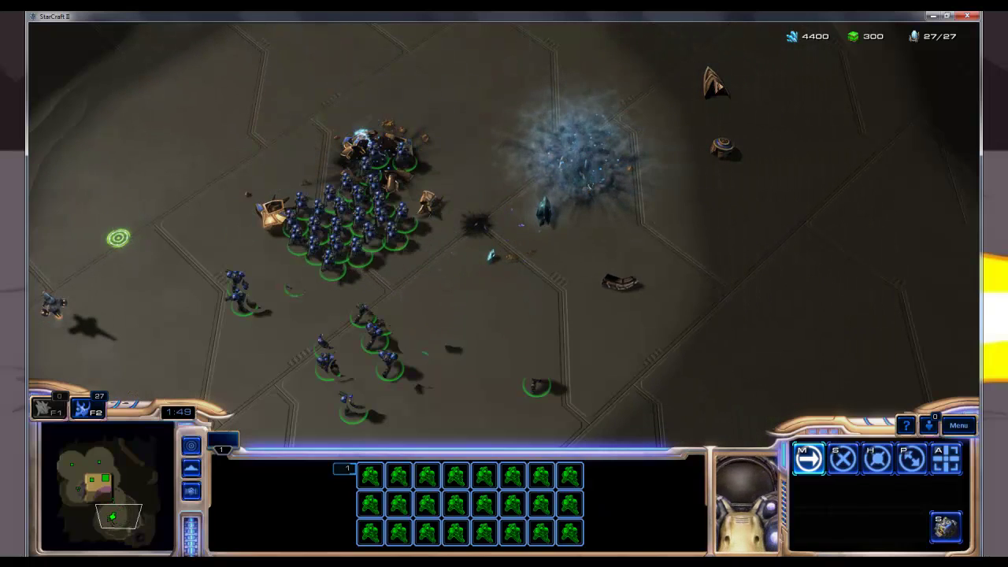
key(a)
click(60, 311)
right_click(275, 167)
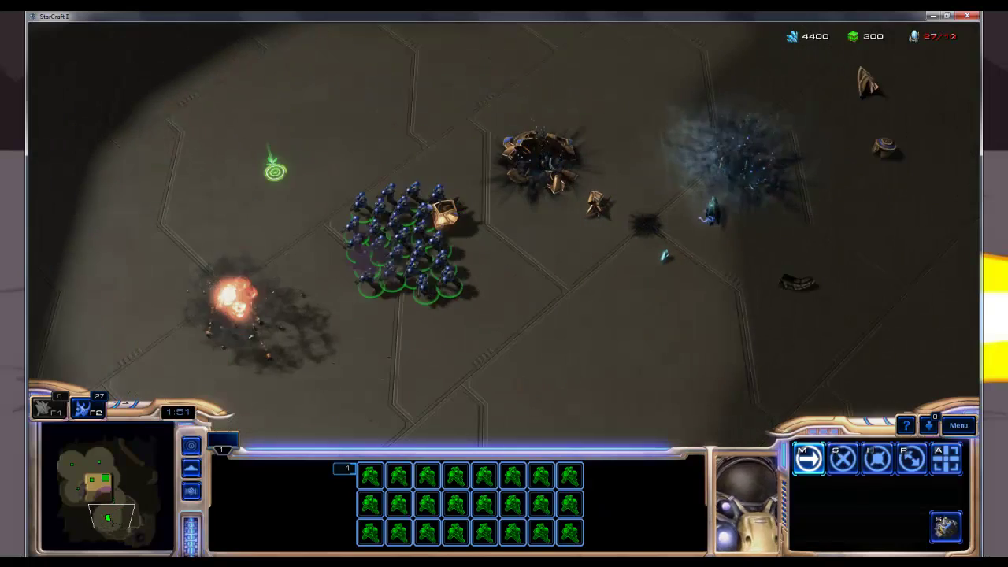
Step: March the Mad marines past the Warp Gate wreckage and north-east along the raised platform
right_click(323, 136)
right_click(436, 139)
right_click(582, 135)
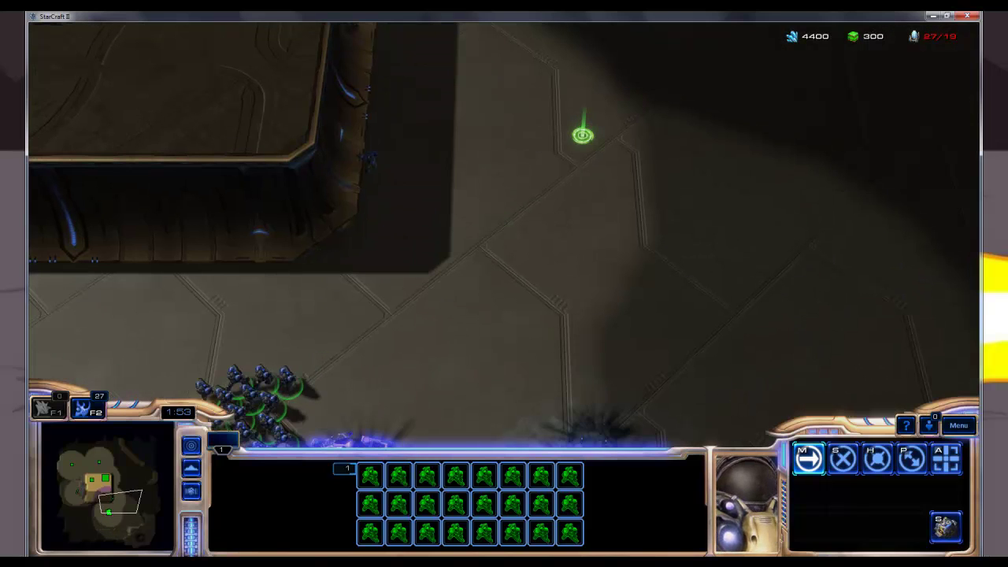
right_click(502, 182)
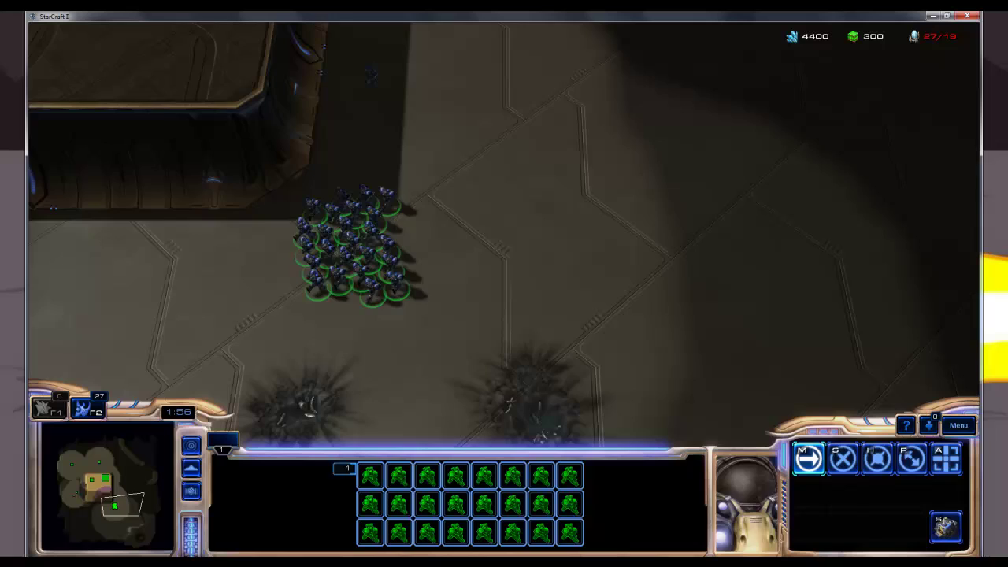
right_click(614, 36)
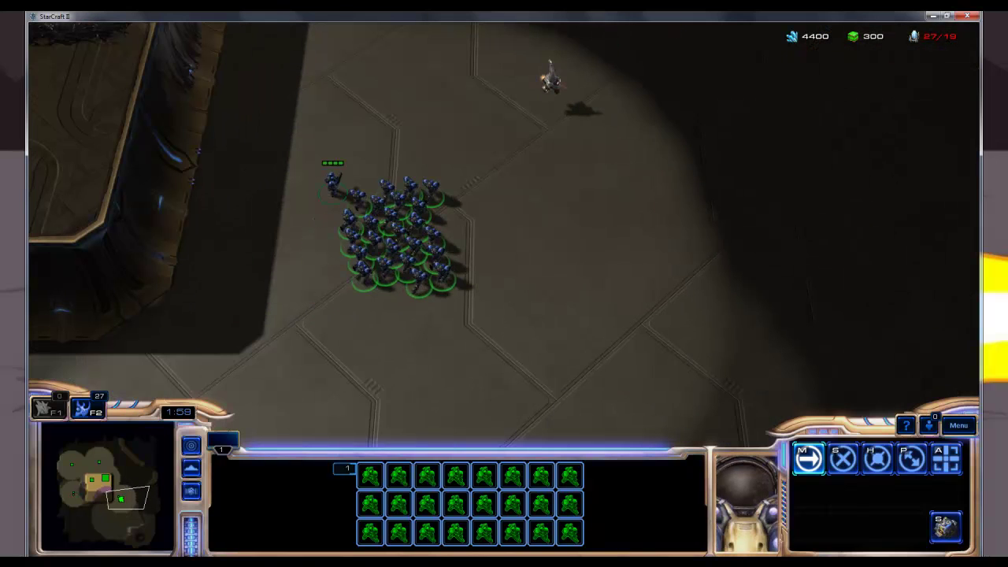
Step: Order the group to attack the stray Mad marine and the flying unit to the north-east
key(a)
click(332, 186)
key(a)
click(552, 83)
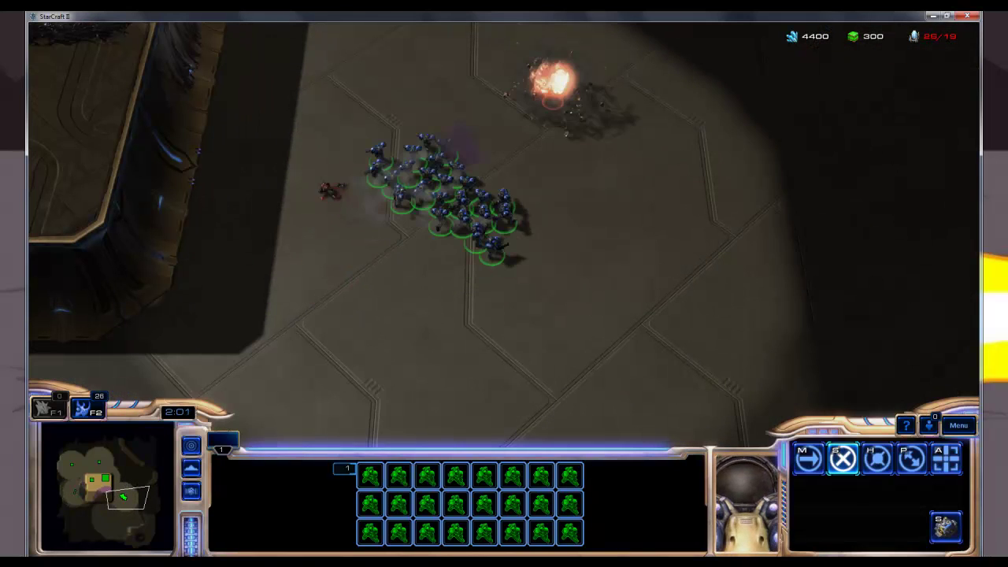
Step: Move the Mad marines back, exit the StarCraft II test game and return to the editor's Data module
right_click(421, 308)
click(967, 16)
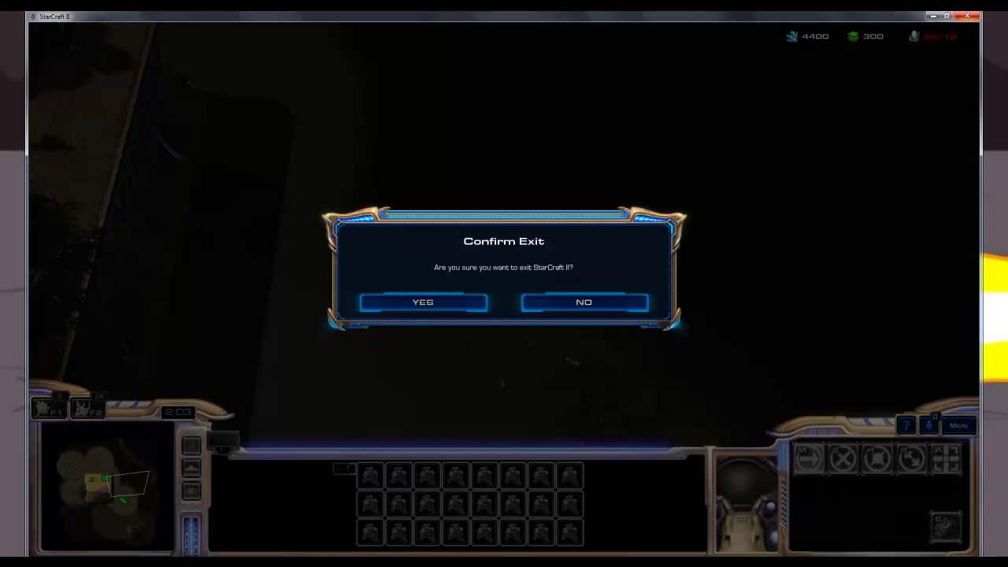
key(Escape)
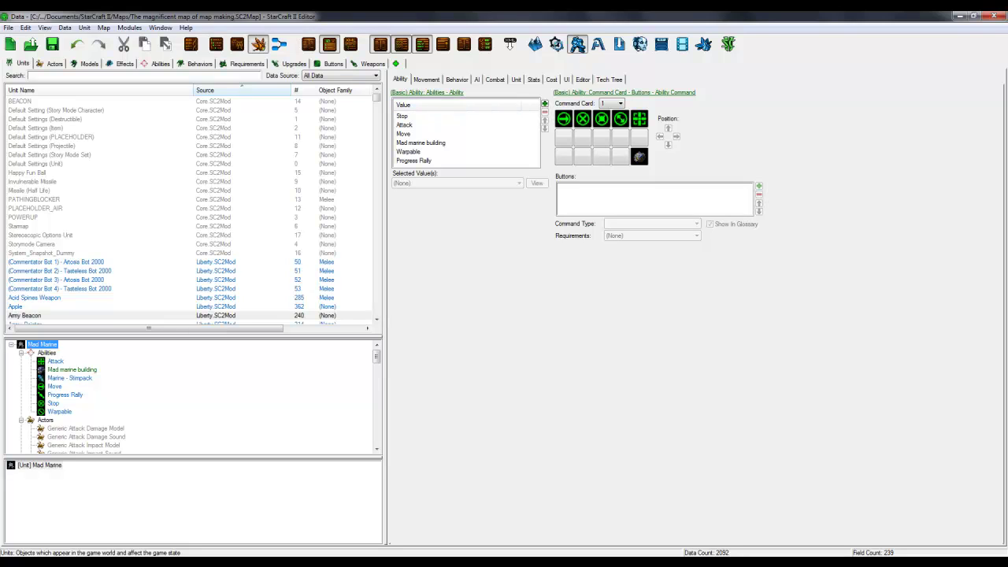
Step: Examine the Warpable and Progress Rally entries in the Mad Marine unit's list of abilities
click(408, 152)
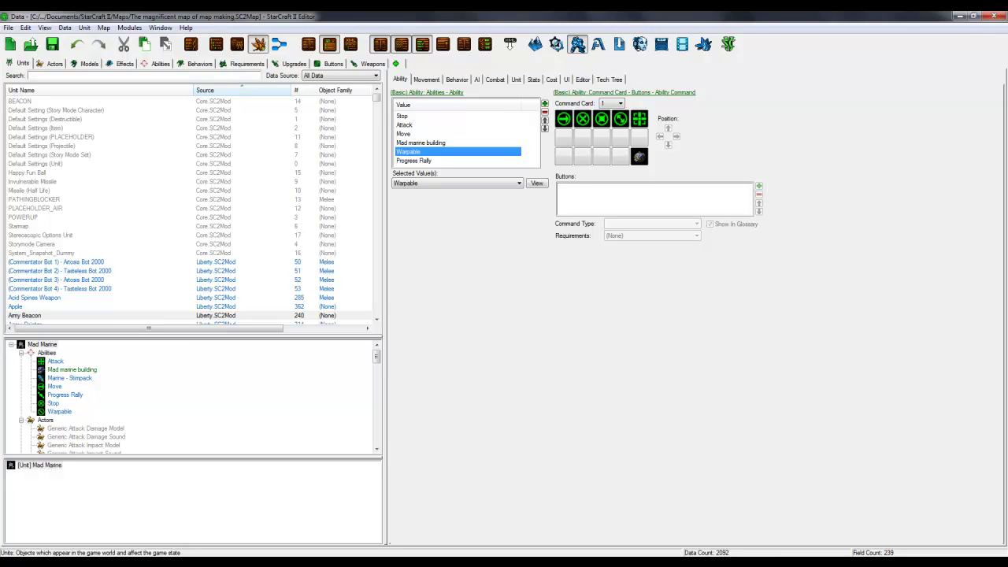
click(415, 160)
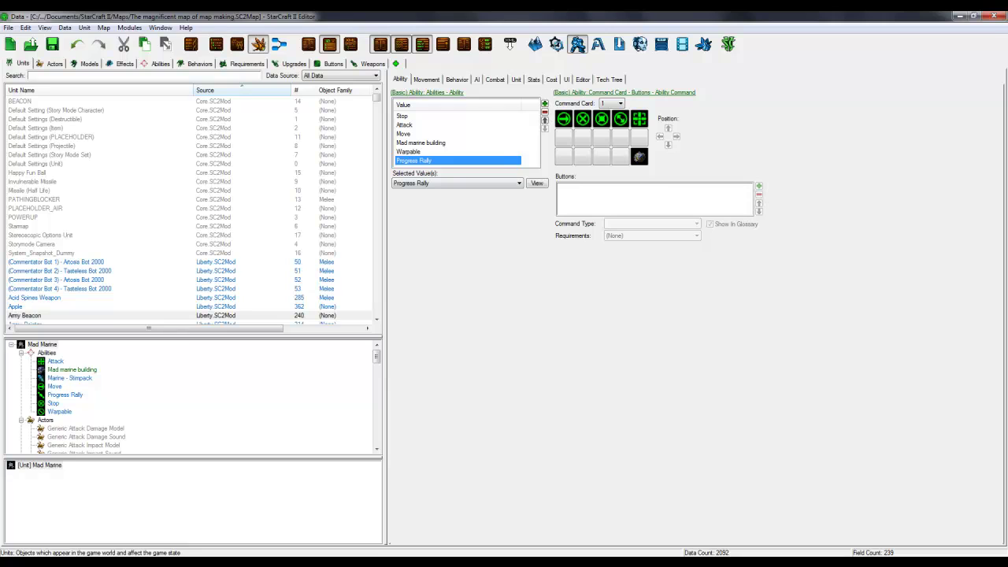
click(409, 151)
click(414, 160)
click(408, 152)
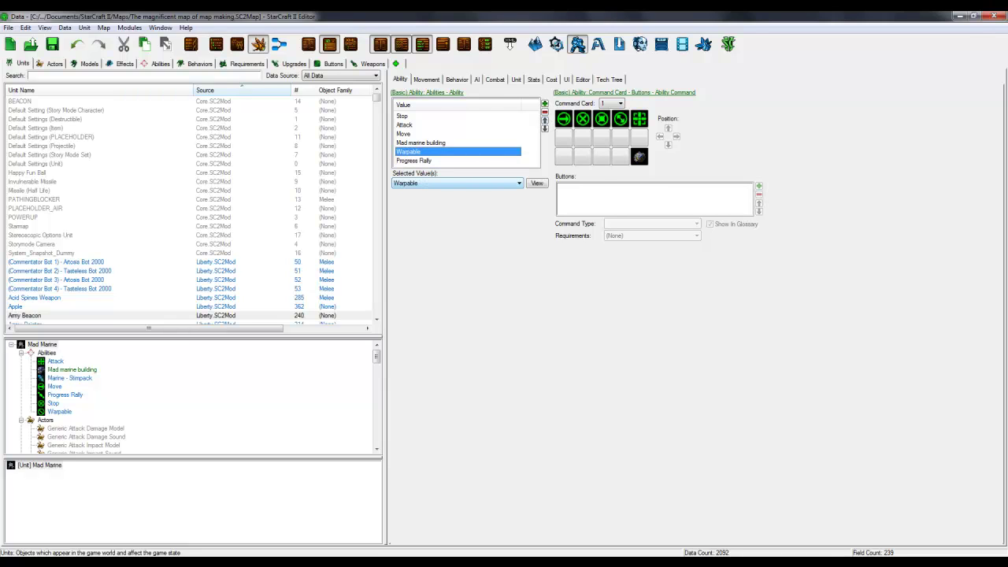
click(473, 183)
click(473, 183)
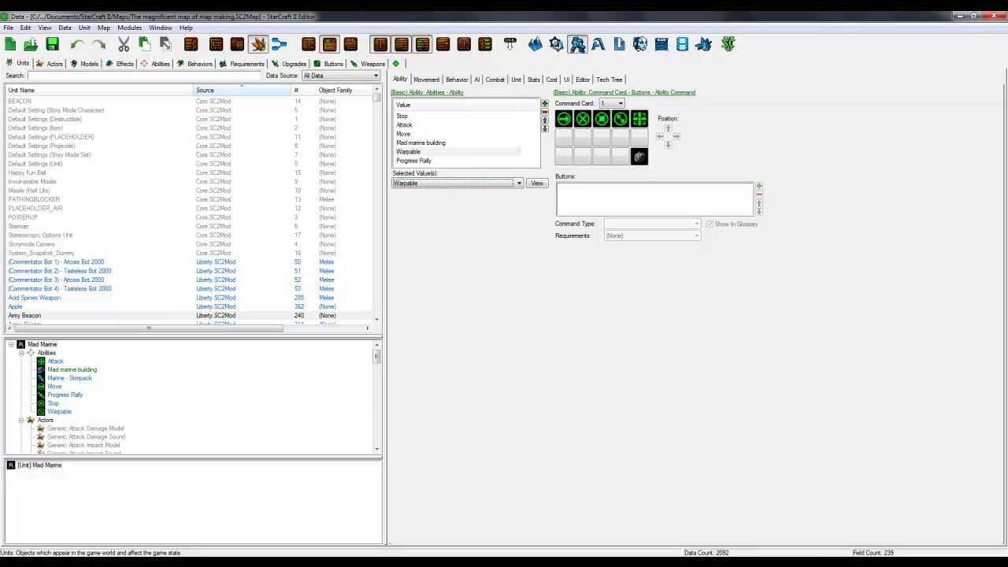
click(409, 151)
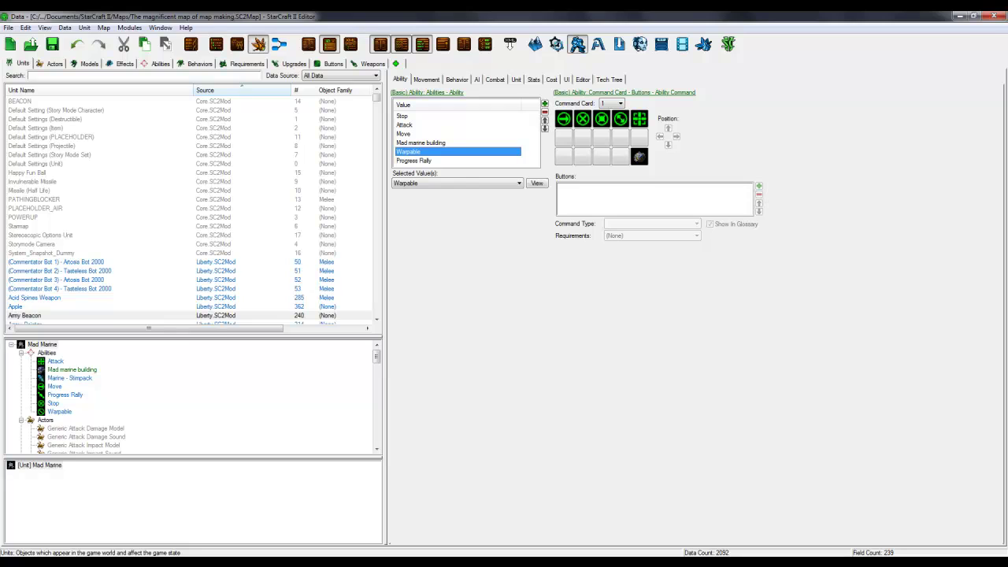
click(414, 161)
click(410, 151)
click(414, 160)
click(409, 151)
click(414, 160)
click(410, 151)
click(414, 160)
click(410, 152)
click(413, 161)
click(409, 152)
click(413, 160)
click(409, 151)
Step: Open the Mad Marine actor and examine its Art: Model (Build) value, Zealot Warp In
scroll(189, 398, down, 2)
scroll(189, 397, down, 1)
scroll(189, 398, up, 3)
scroll(189, 398, down, 3)
click(62, 412)
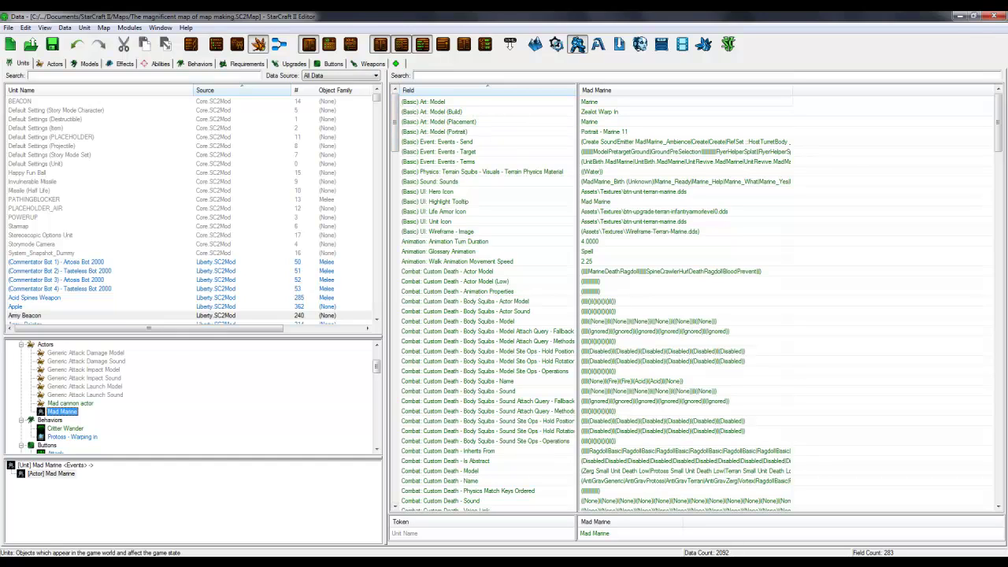
click(442, 112)
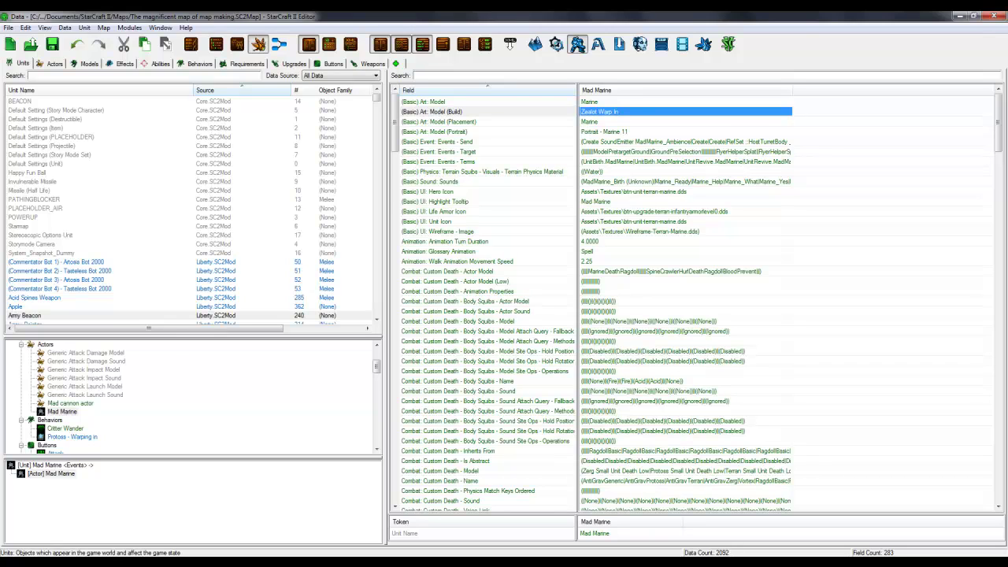
right_click(611, 114)
click(599, 112)
right_click(600, 112)
key(Escape)
click(62, 412)
scroll(63, 411, up, 3)
scroll(63, 412, down, 1)
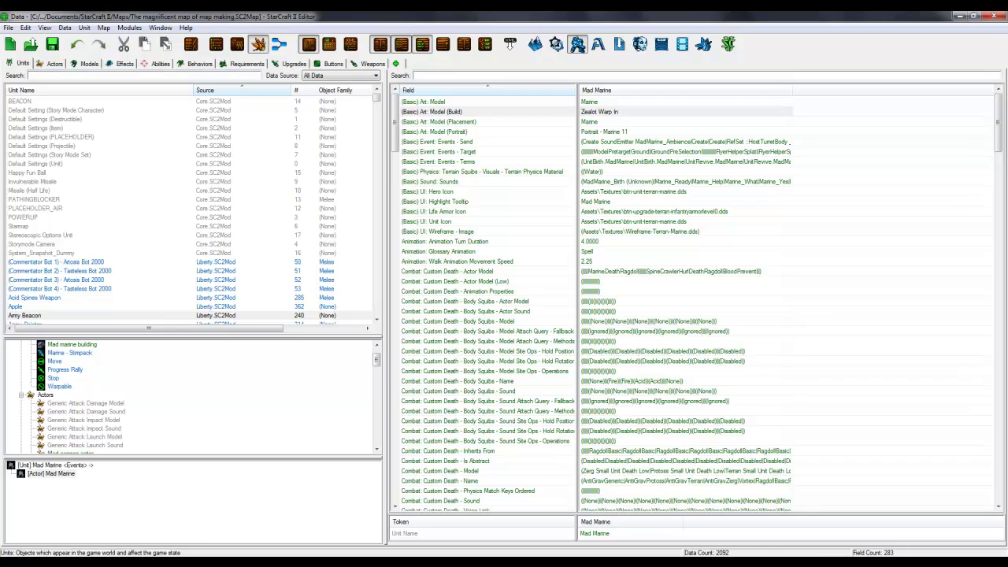
Step: Search the units for "warp", select the Warp Gate with its Mad marine command, and view its Warp Gate - Train ability
text(warp)
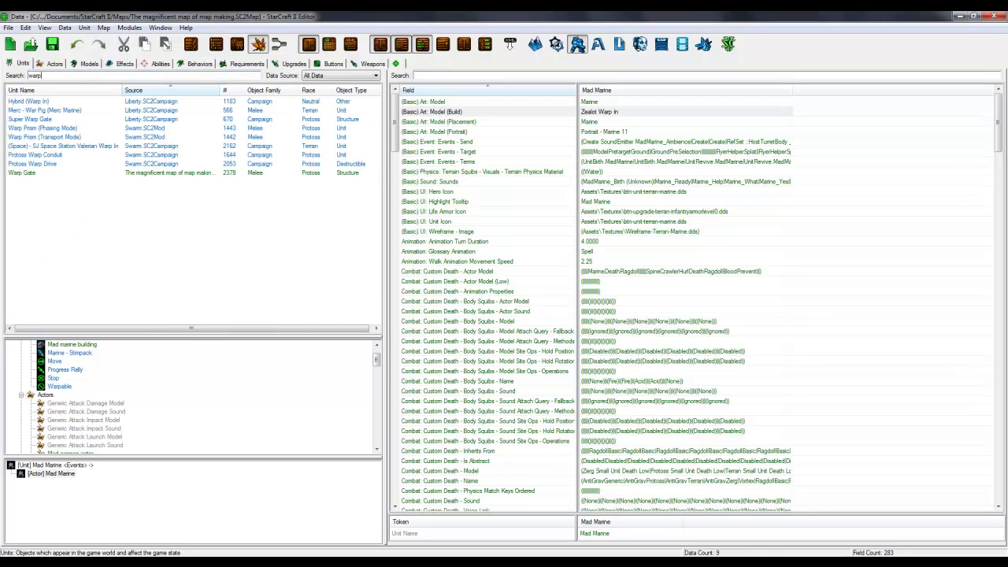
click(32, 172)
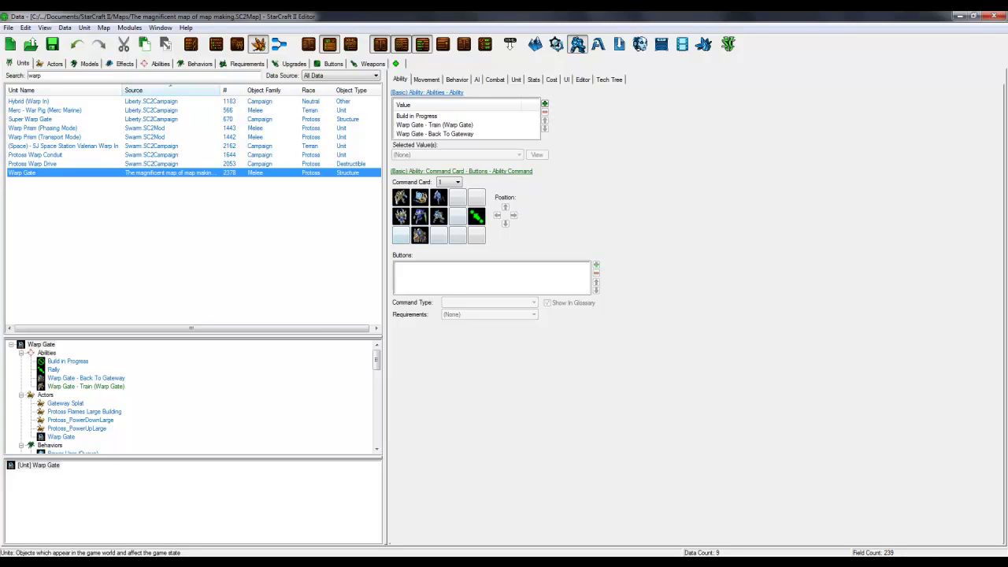
click(438, 217)
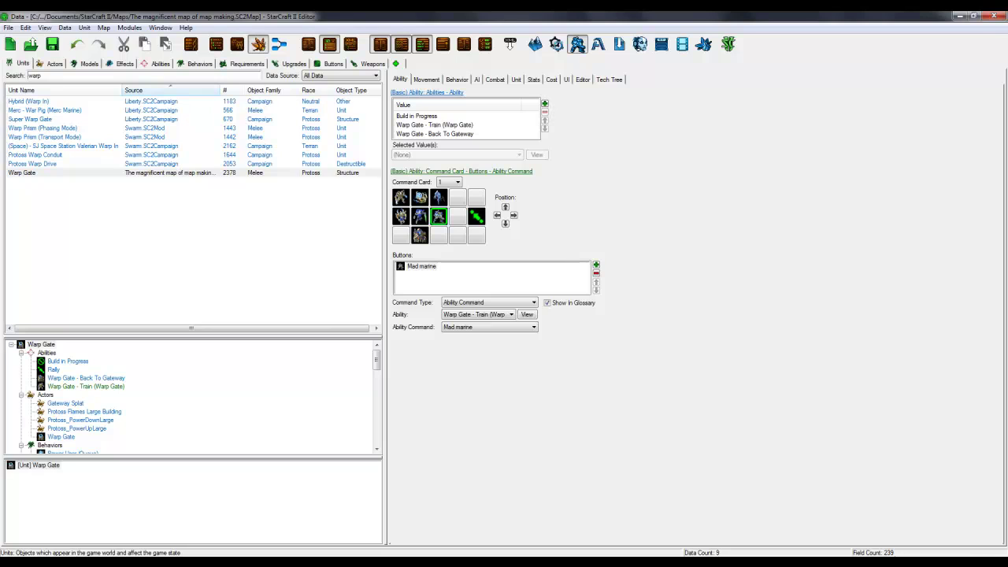
click(434, 125)
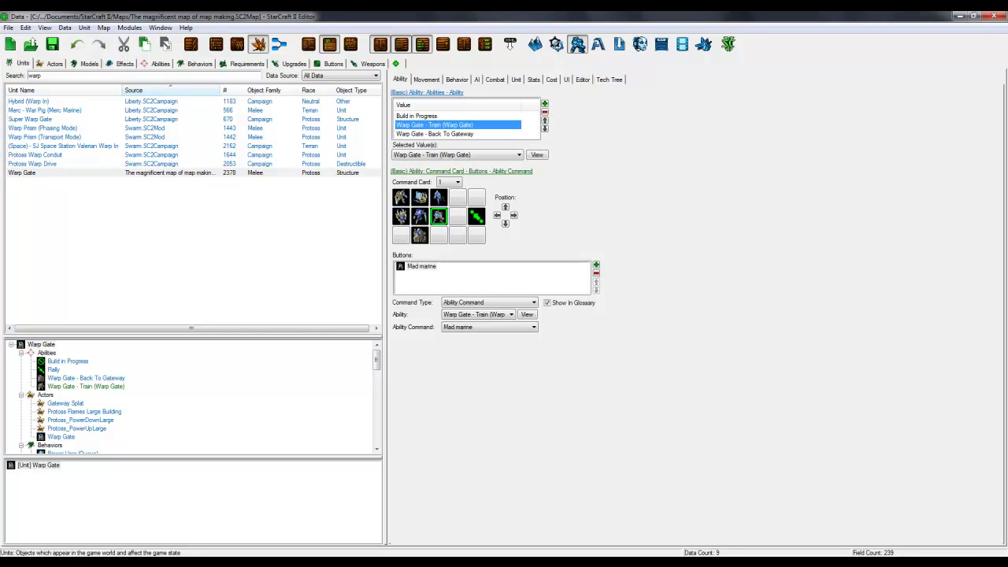
click(536, 154)
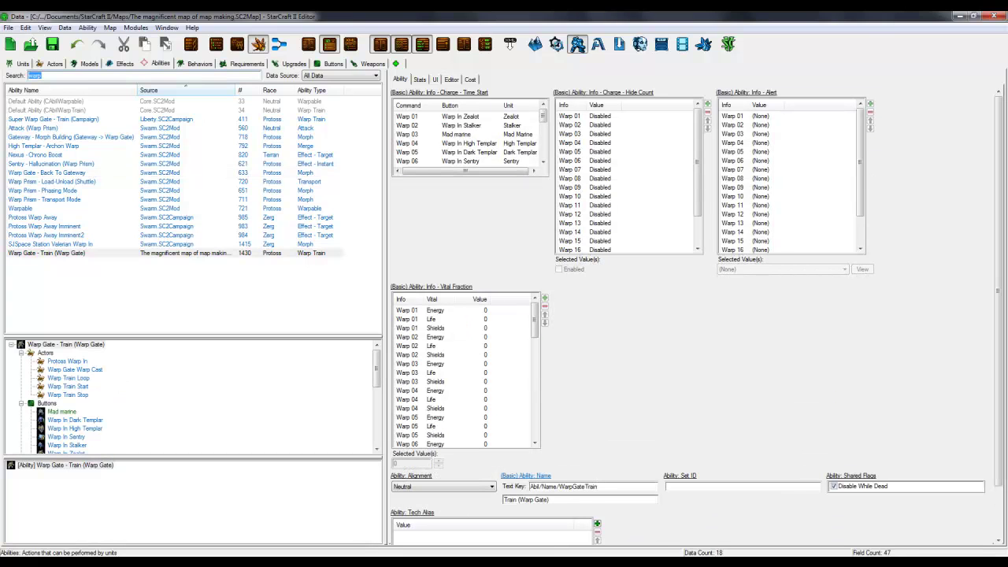
Step: Open the Warp 03 Mad marine entry of the Warp Gate - Train ability and inspect its default button and cooldown fields
click(456, 134)
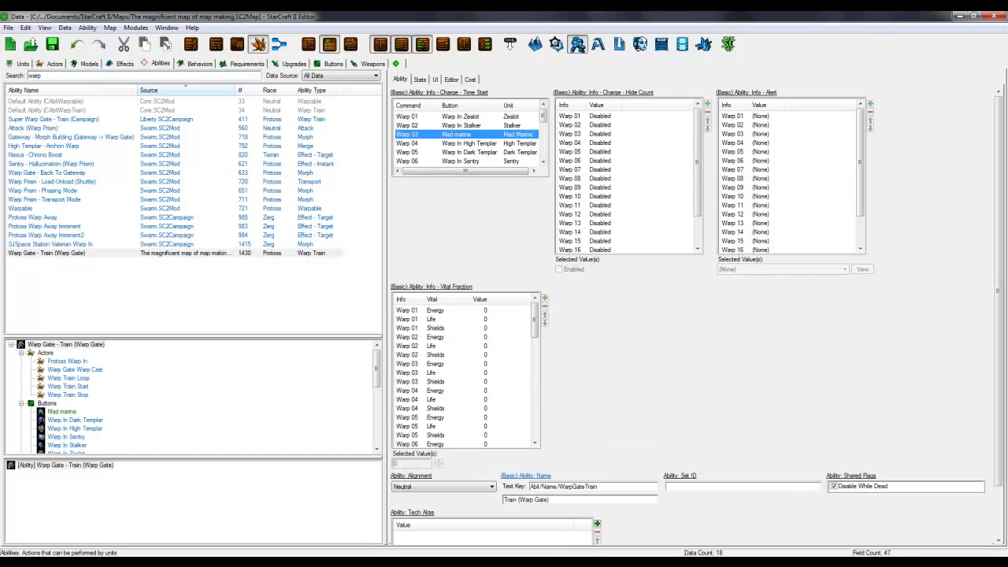
right_click(455, 133)
click(492, 139)
right_click(511, 134)
click(550, 140)
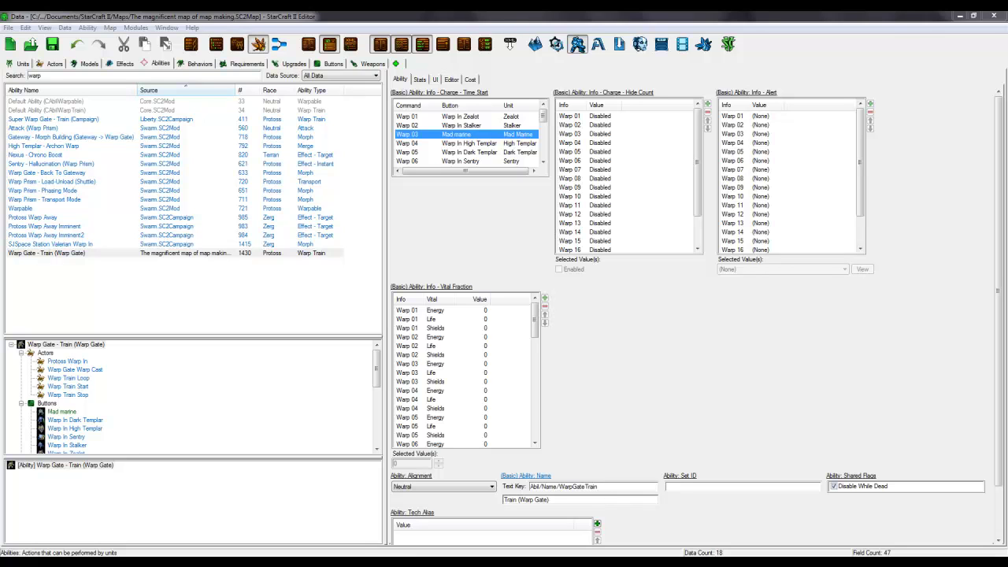
double_click(511, 134)
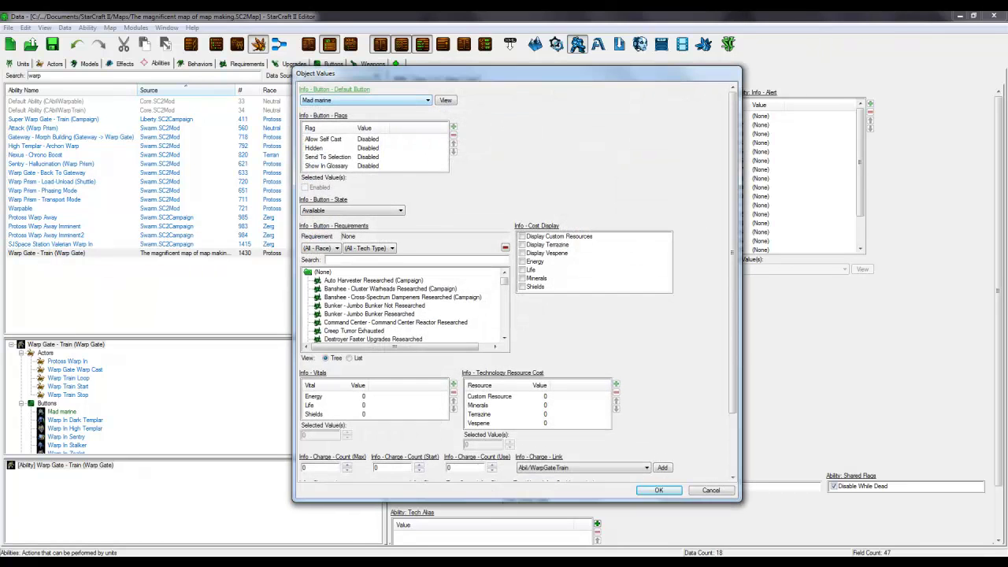
click(378, 100)
click(378, 100)
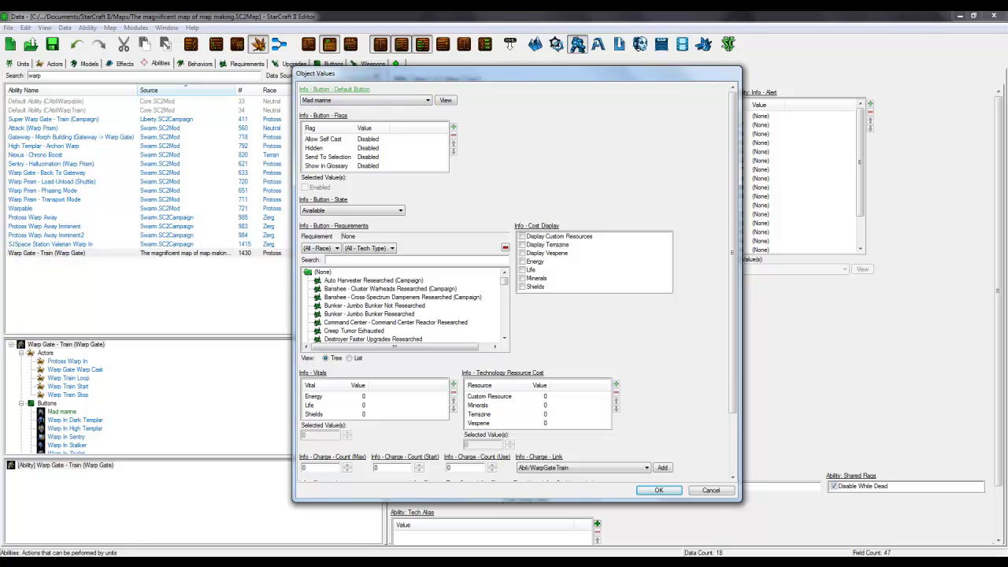
drag(732, 252, 733, 312)
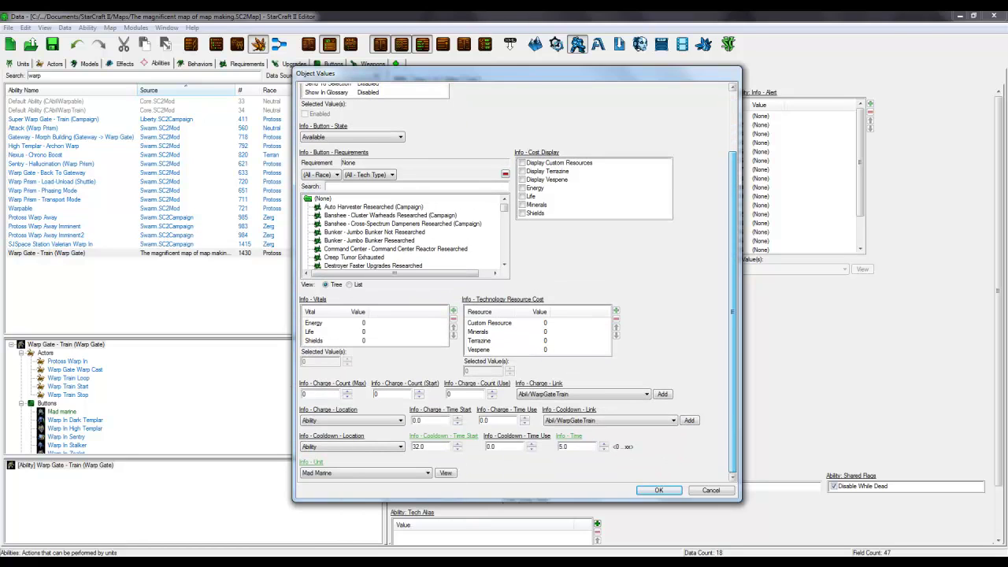
Step: Set the Mad marine entry's Cooldown - Time Start to 0 and its Cooldown - Time Use to 22
click(434, 446)
drag(435, 446, 400, 446)
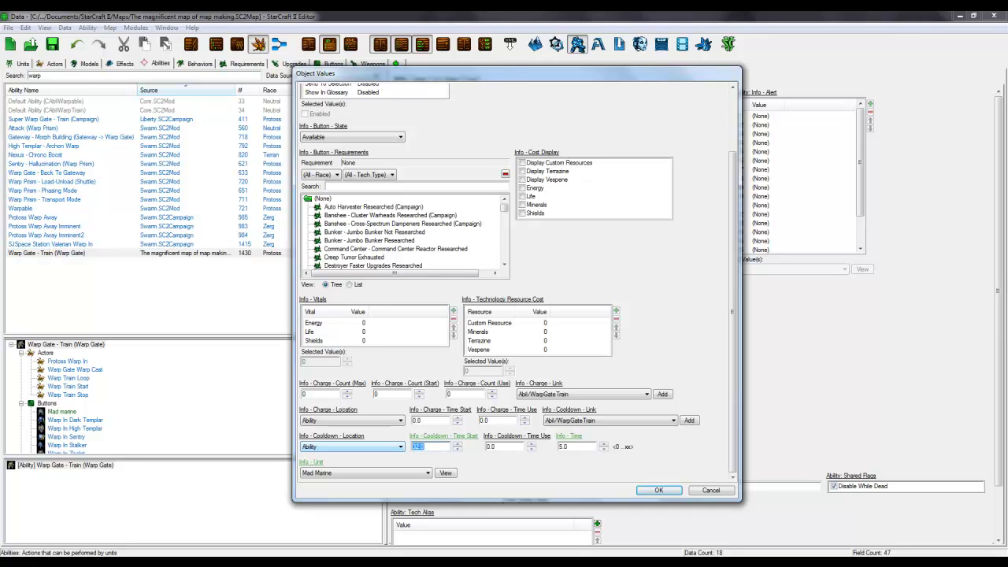
text(0)
key(Tab)
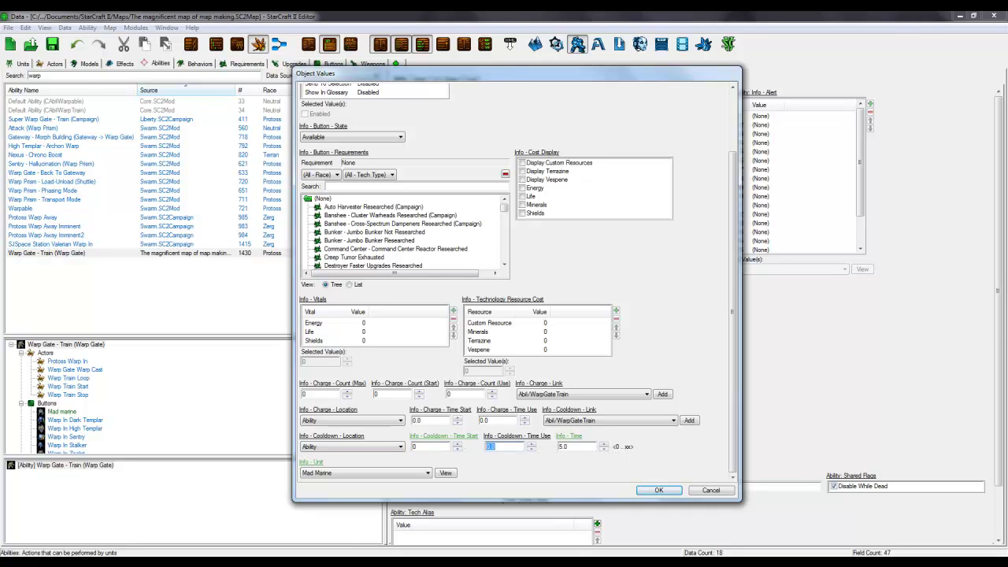
text(22)
click(421, 446)
click(573, 447)
click(502, 447)
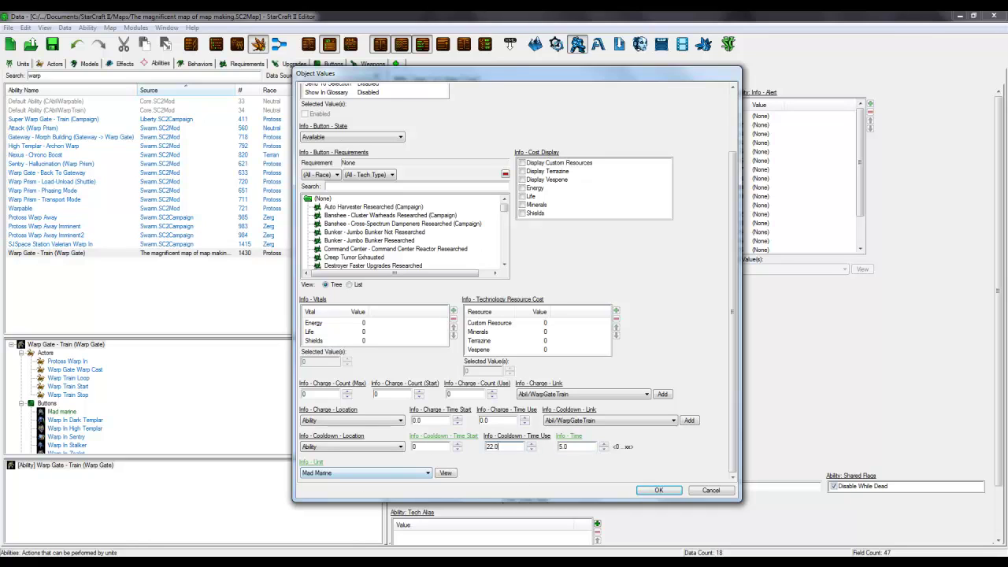
Step: Check the Mad marine entry's unit choices, set its Charge - Count (Start) to 1 and review the entry's other values
click(366, 473)
click(366, 473)
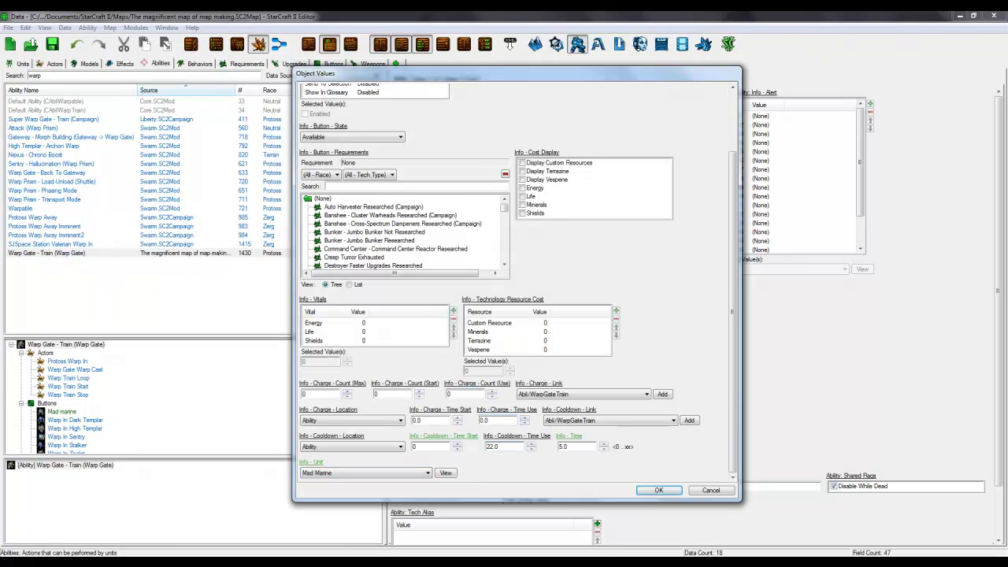
click(419, 391)
scroll(516, 283, up, 3)
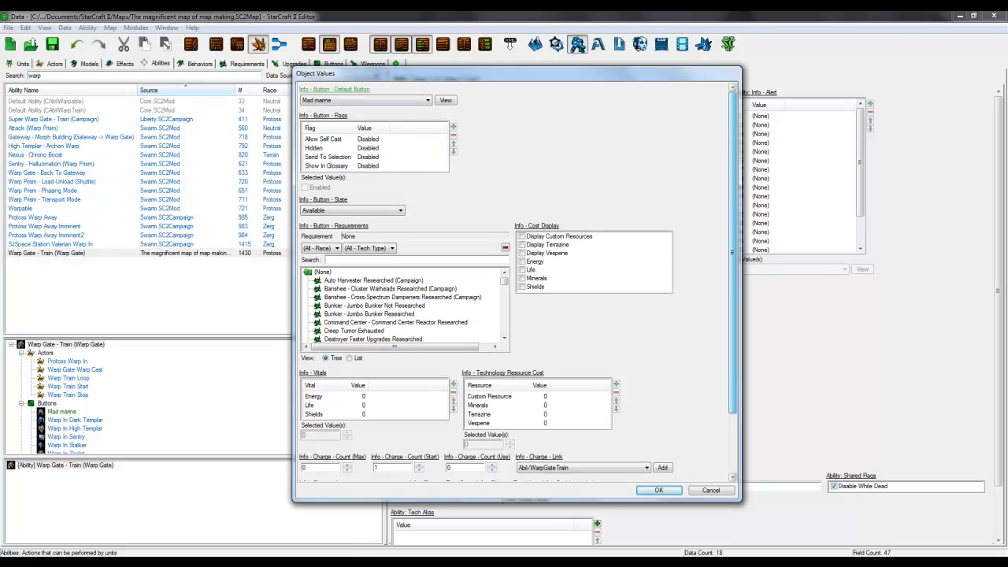
scroll(516, 283, down, 3)
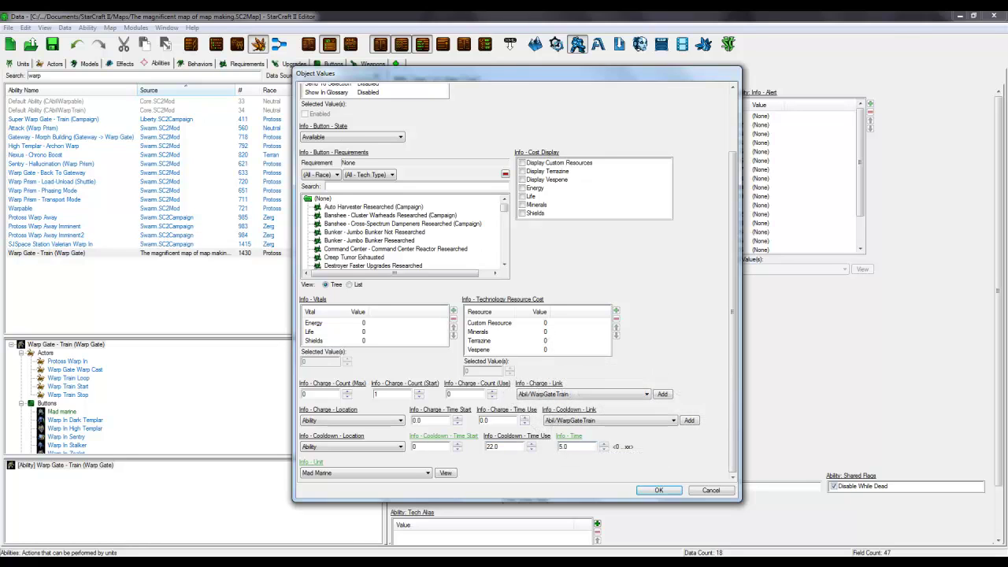
Step: Confirm the Mad marine entry's values and view the Mad marine button linked to the Warp Gate - Train ability
click(659, 489)
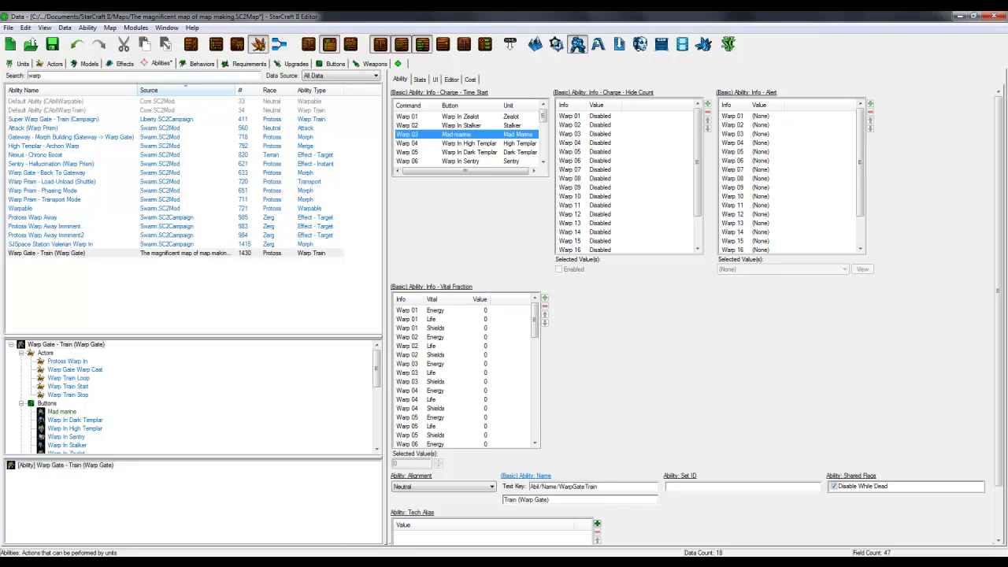
click(66, 344)
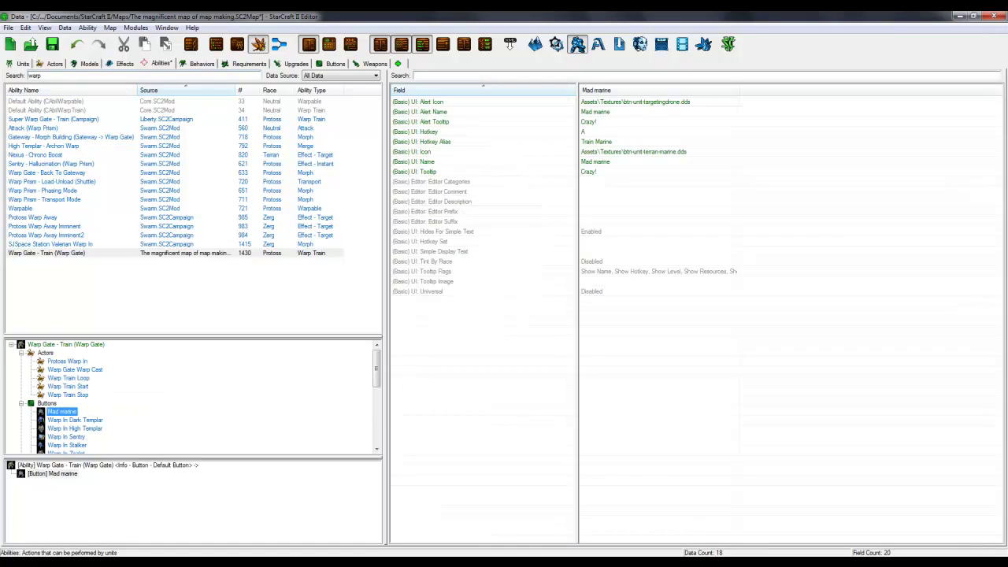
Step: Search the abilities for "mad" to check the Mad marine building ability, and search the units for the same term
double_click(35, 76)
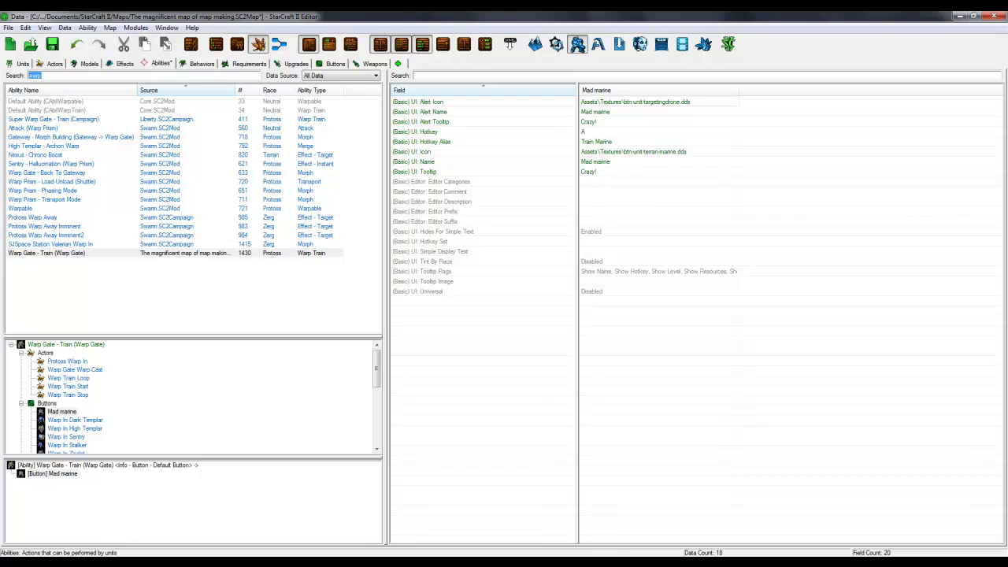
text(mad)
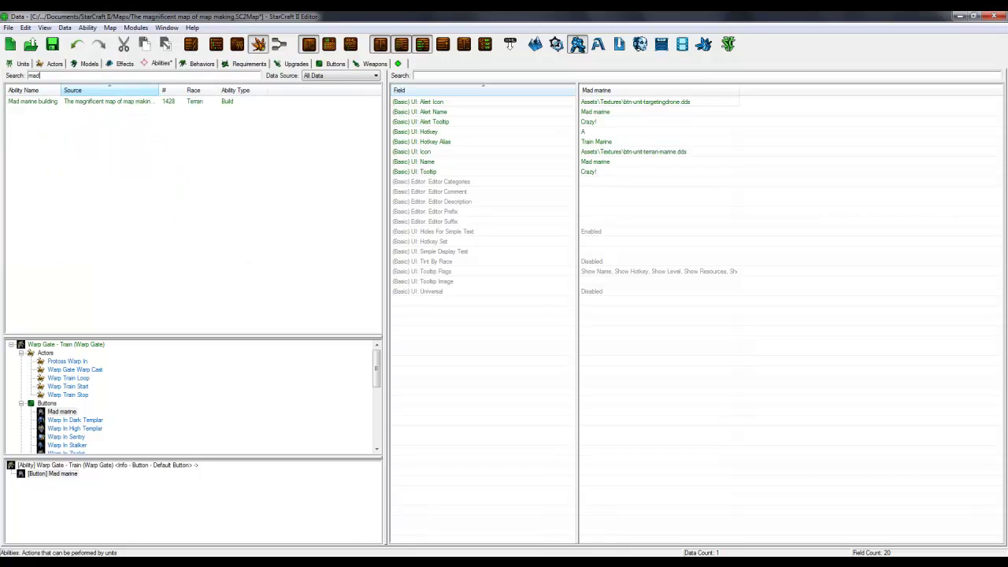
click(48, 102)
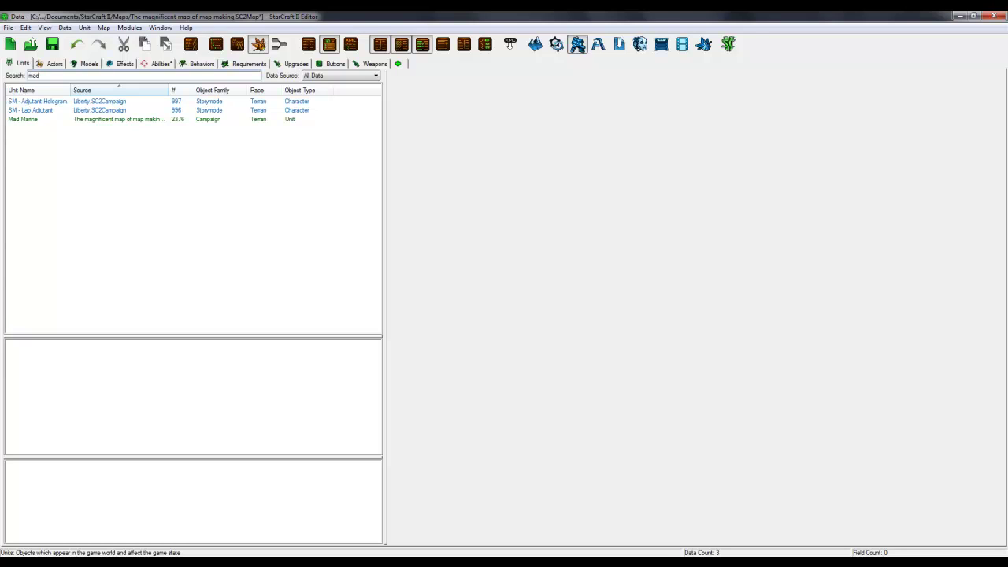
key(ctrl+a)
click(41, 75)
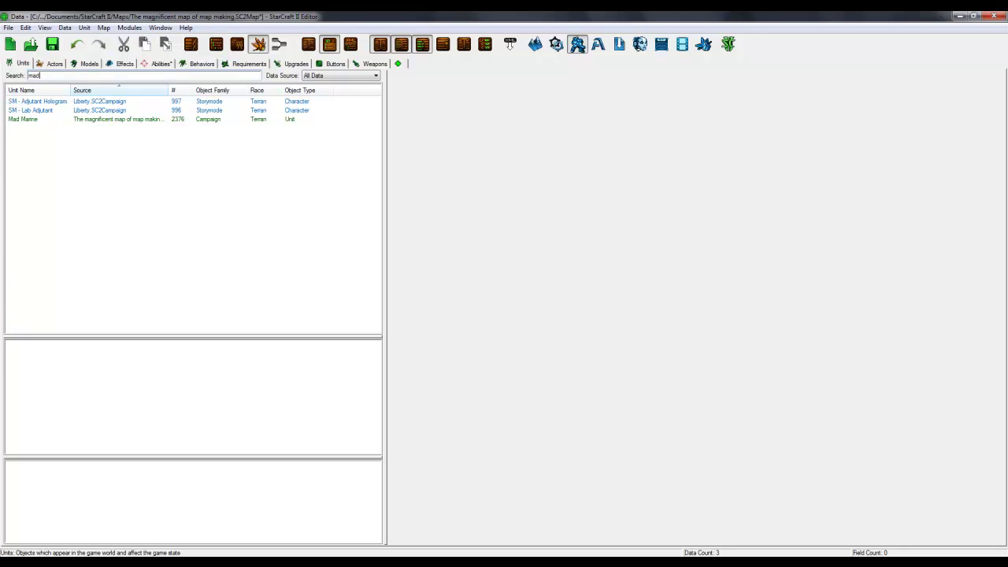